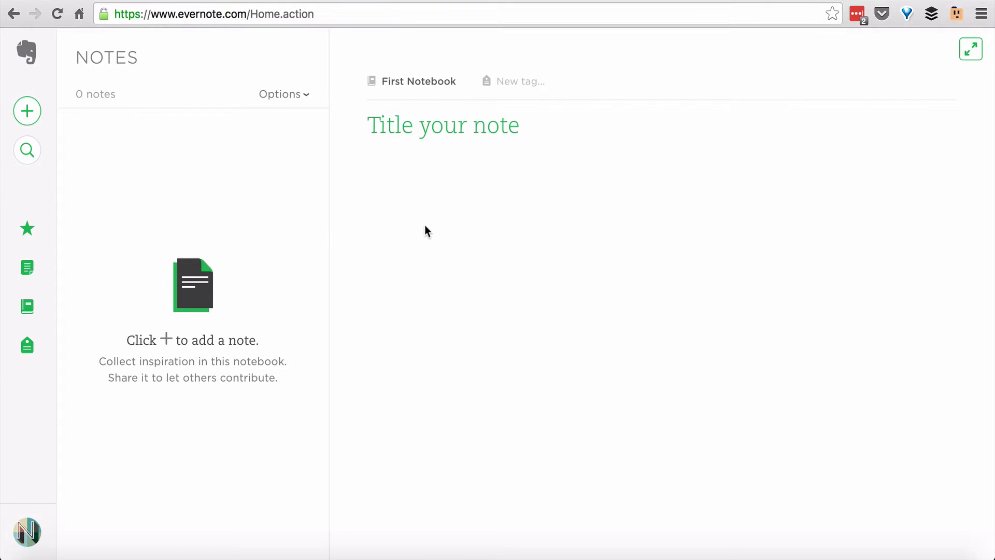
Title the new note "Monday Millionaire Mindset" and move on to its body
left_click(425, 199)
left_click(462, 129)
type("Money")
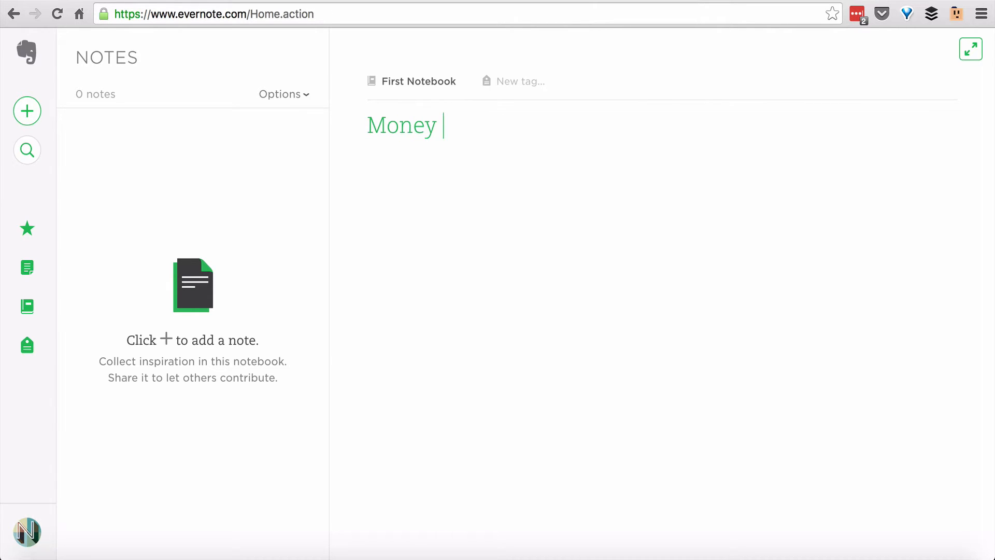
key("BackSpace")
key("BackSpace")
key("BackSpace")
type("day Millionia")
key("BackSpace")
key("BackSpace")
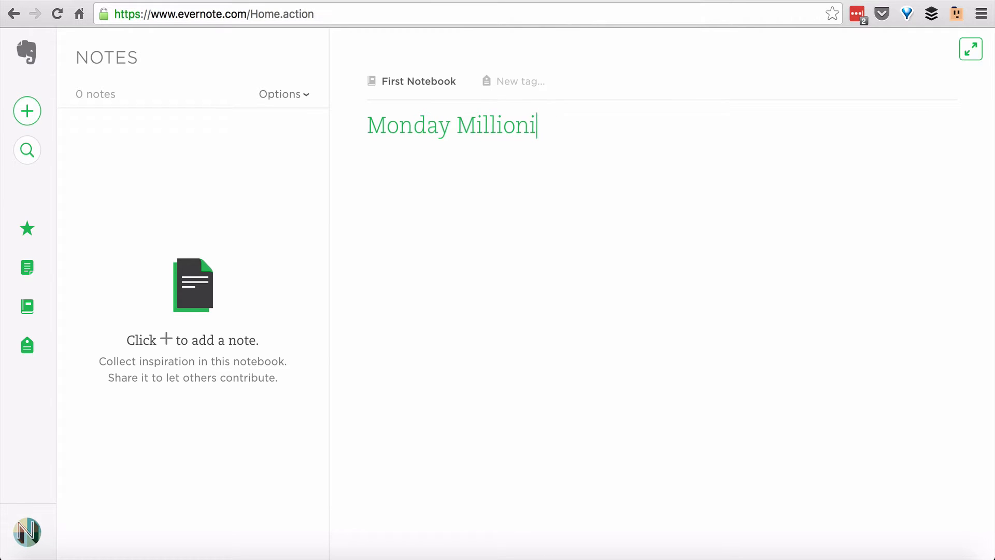
type("aire Mind")
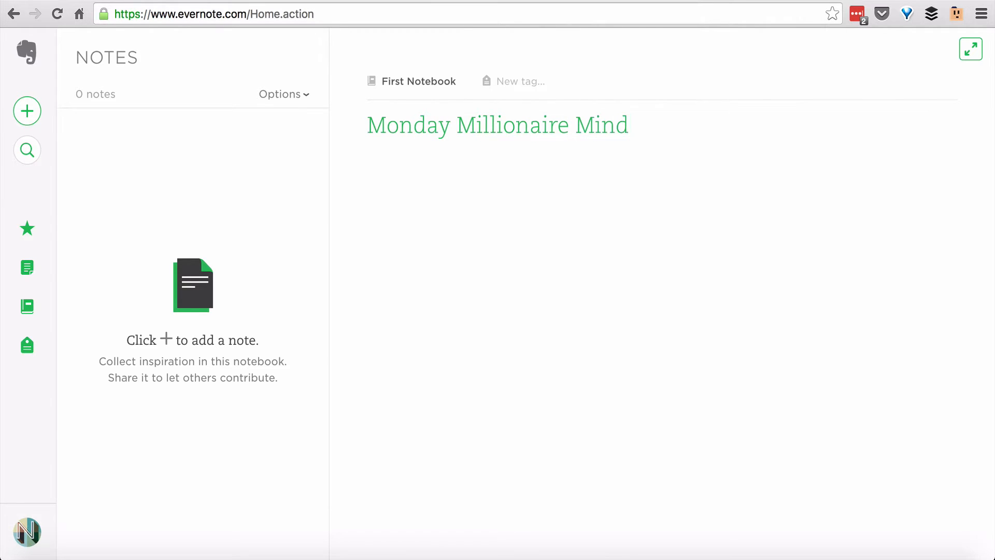
type("set")
key("Return")
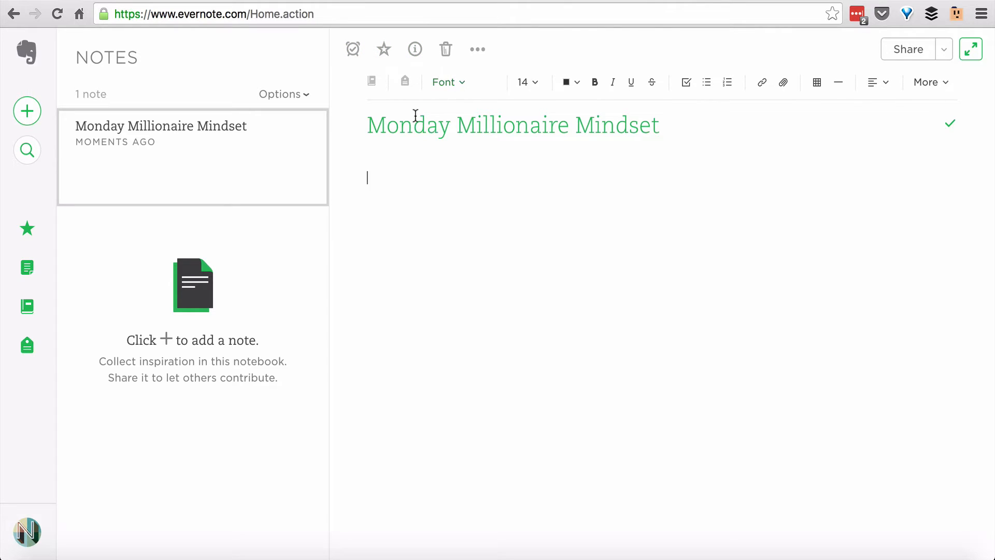
Set the font size of the note's body text to 18
left_click(527, 92)
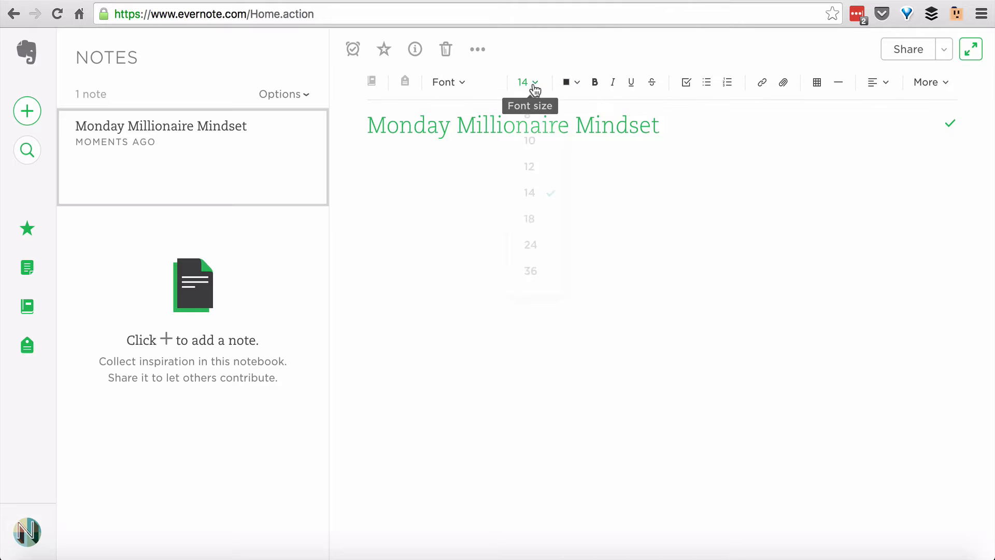
left_click(535, 223)
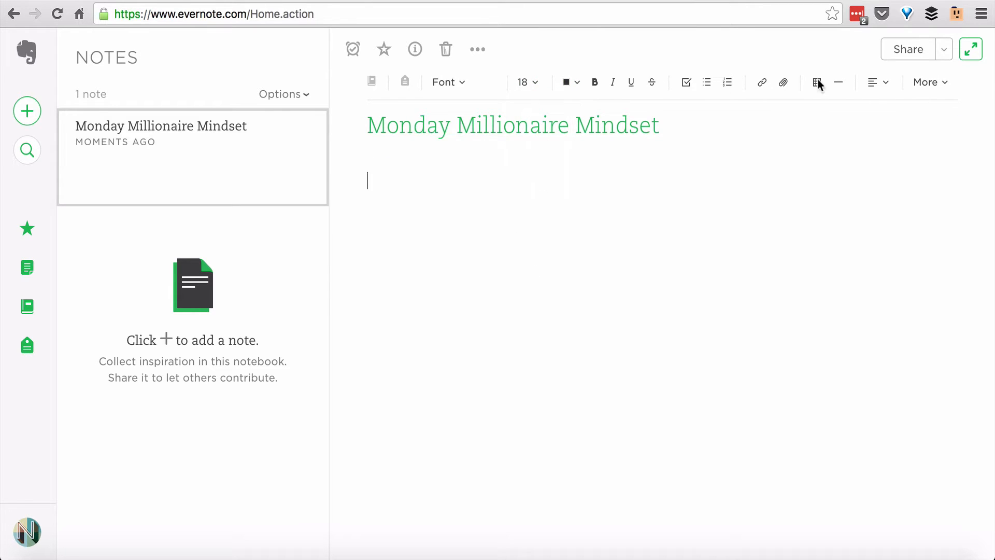
Look through the additional text formatting options and the sharing options for the note
left_click(945, 84)
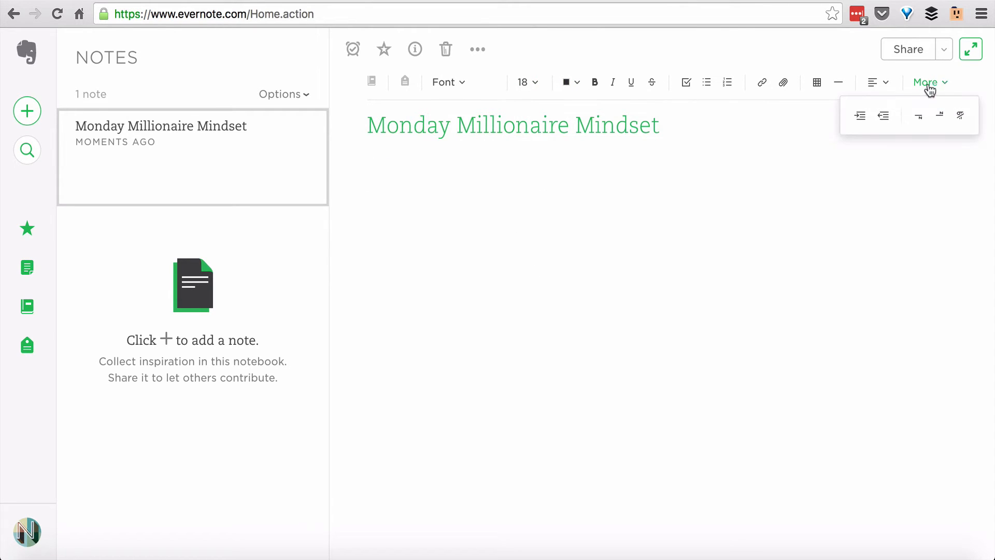
left_click(728, 204)
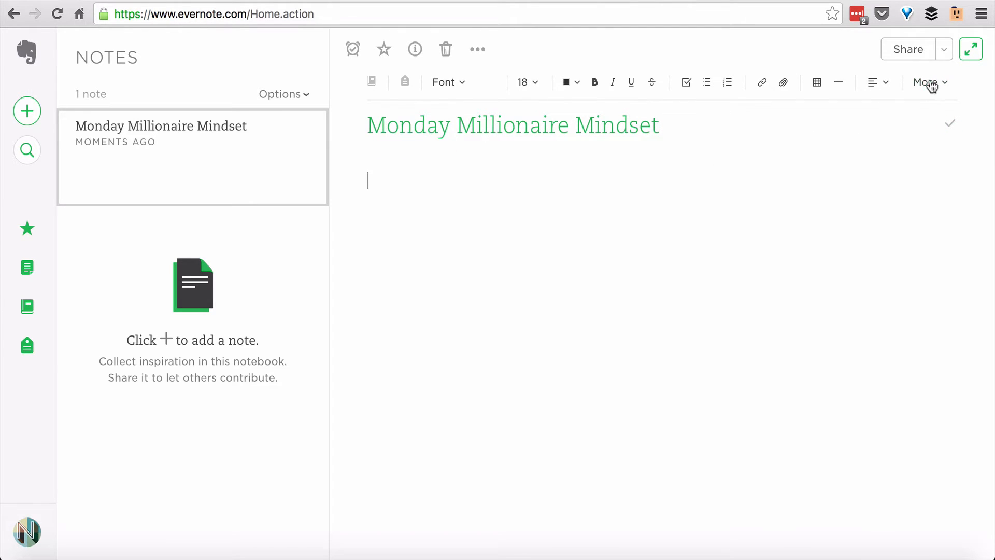
left_click(944, 49)
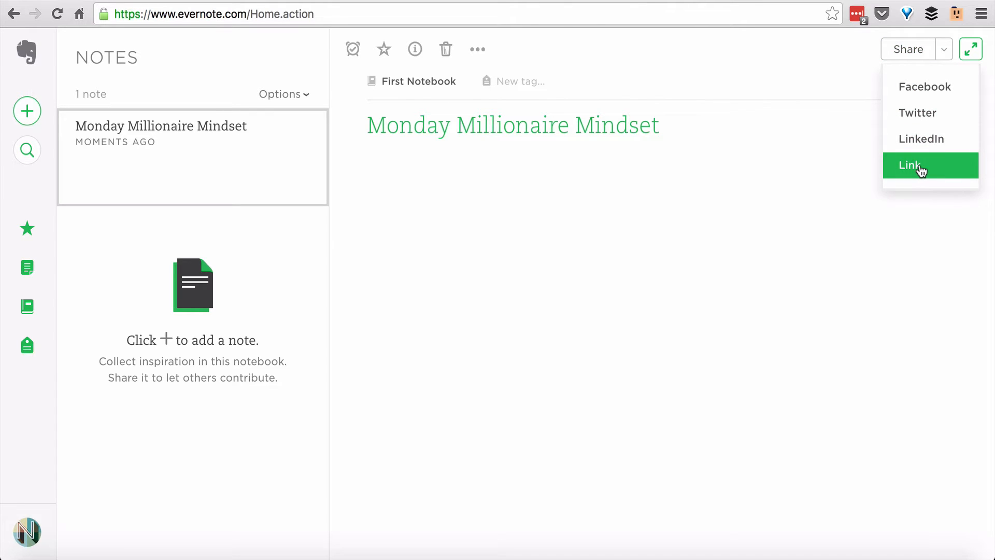
left_click(826, 188)
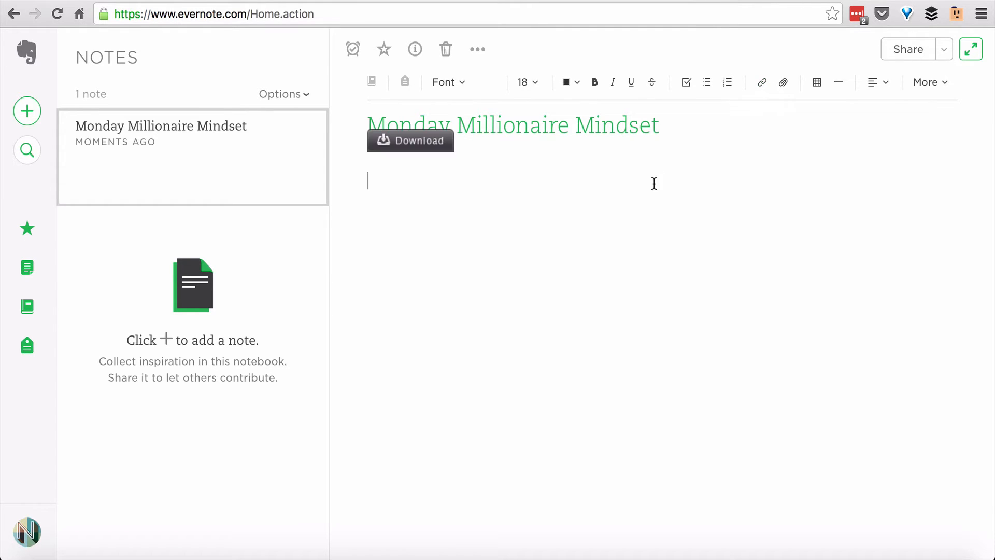
Add the tags Money, Liveevent and Seminar to the Monday Millionaire Mindset note
left_click(404, 87)
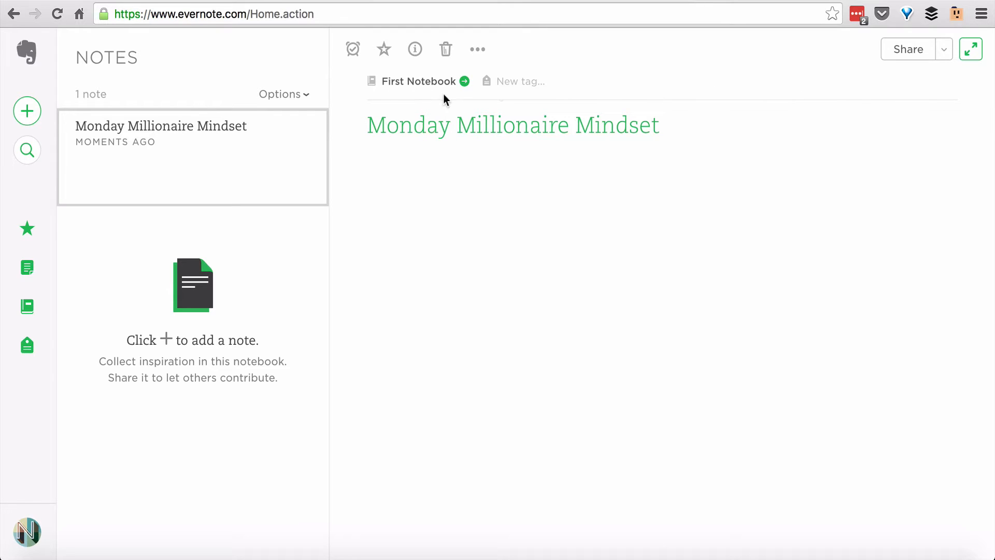
left_click(509, 82)
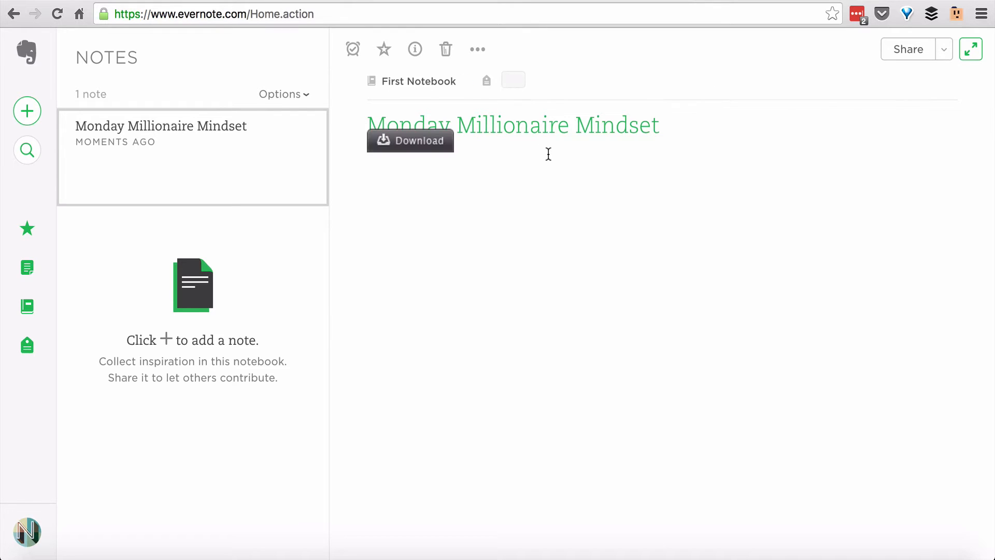
type("Money")
key("Return")
type("Liveev")
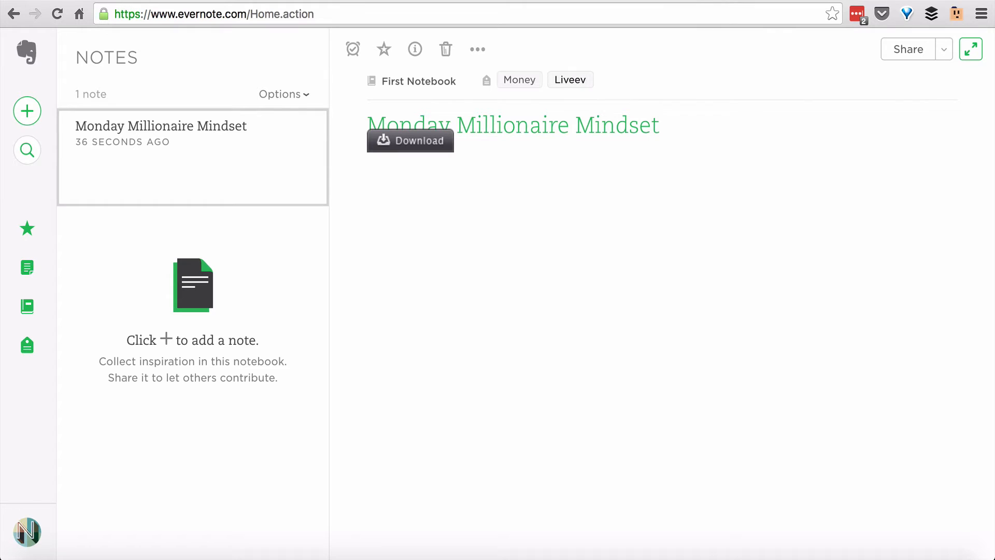
type("ent")
key("Return")
type("Seminar")
key("Return")
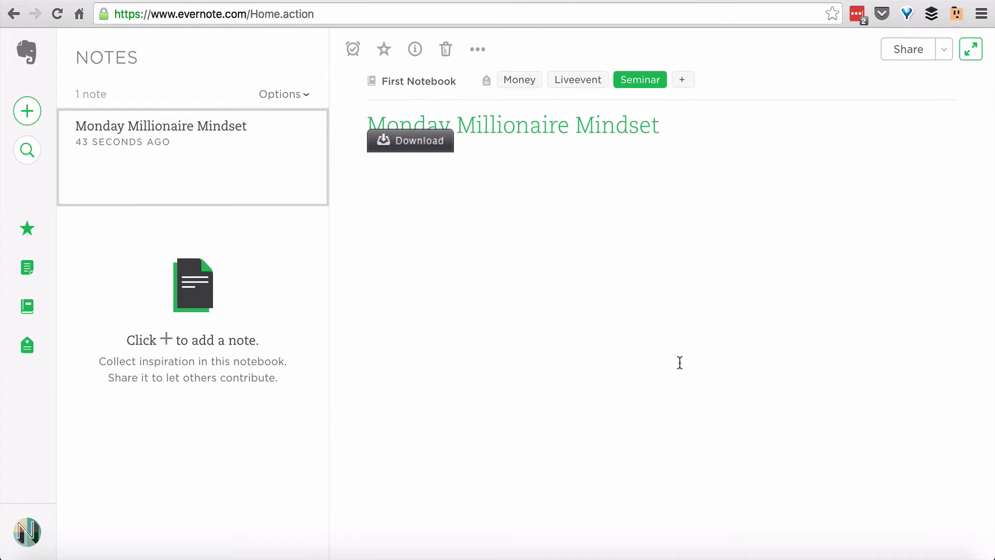
left_click(492, 222)
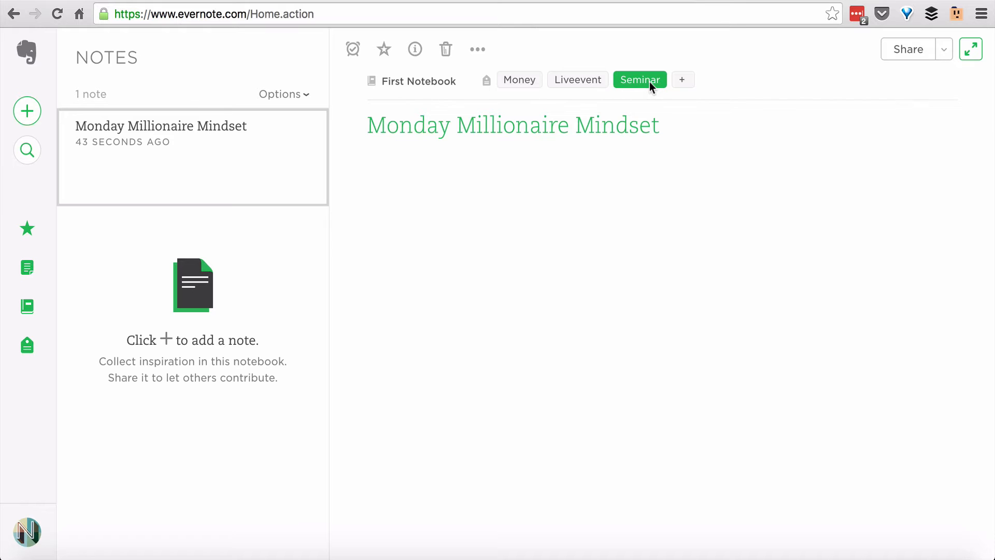
left_click(175, 163)
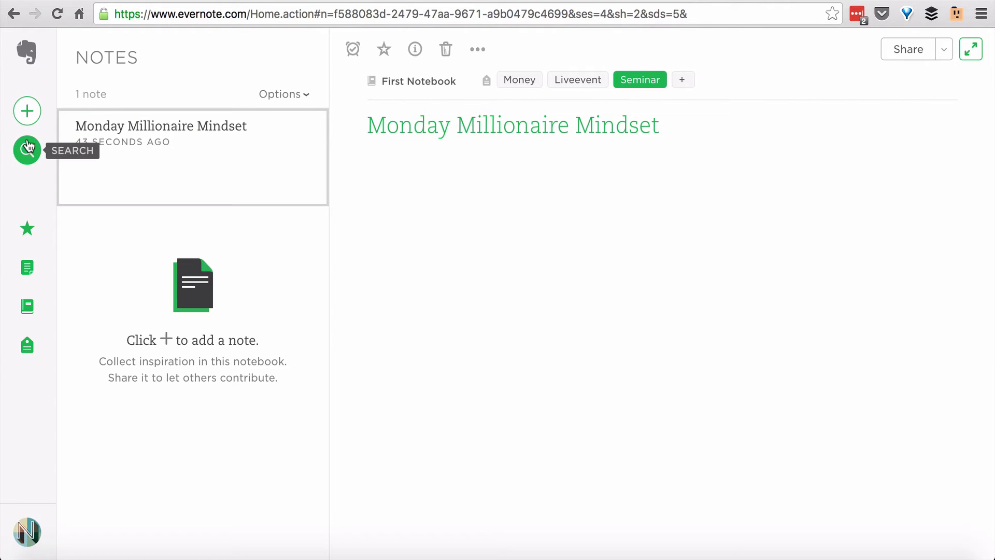
Create a second note titled "Ideas" with the body text "#Tablesalt"
left_click(29, 117)
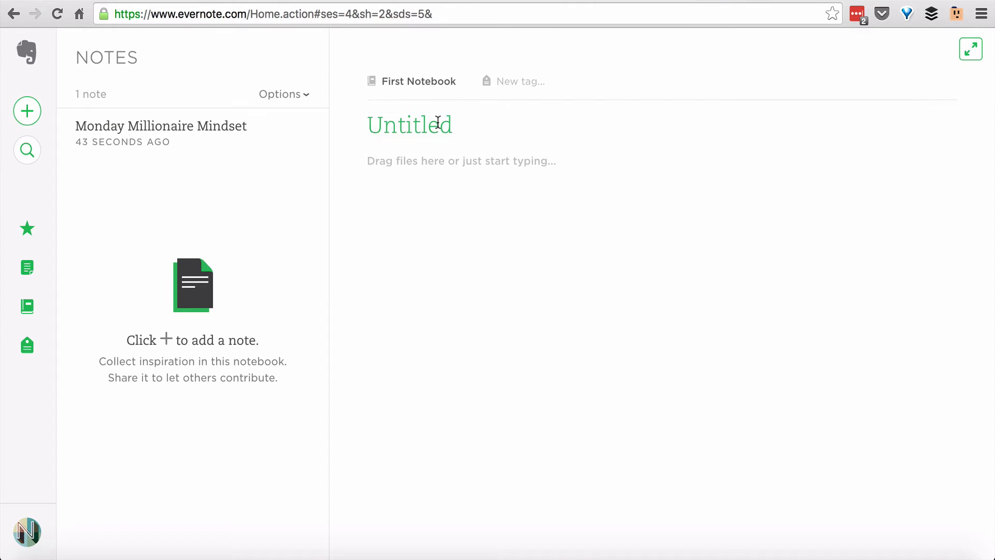
type("Ideas")
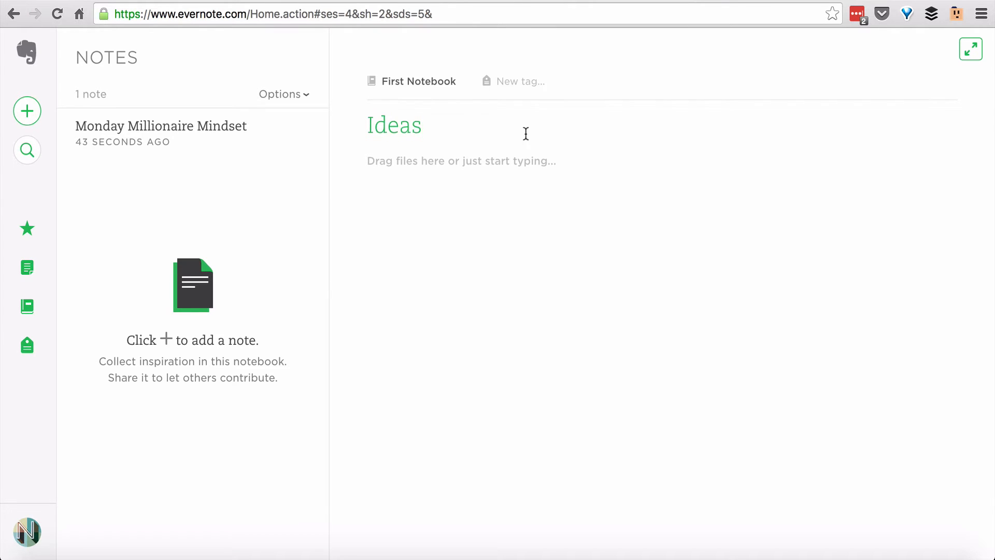
left_click(591, 228)
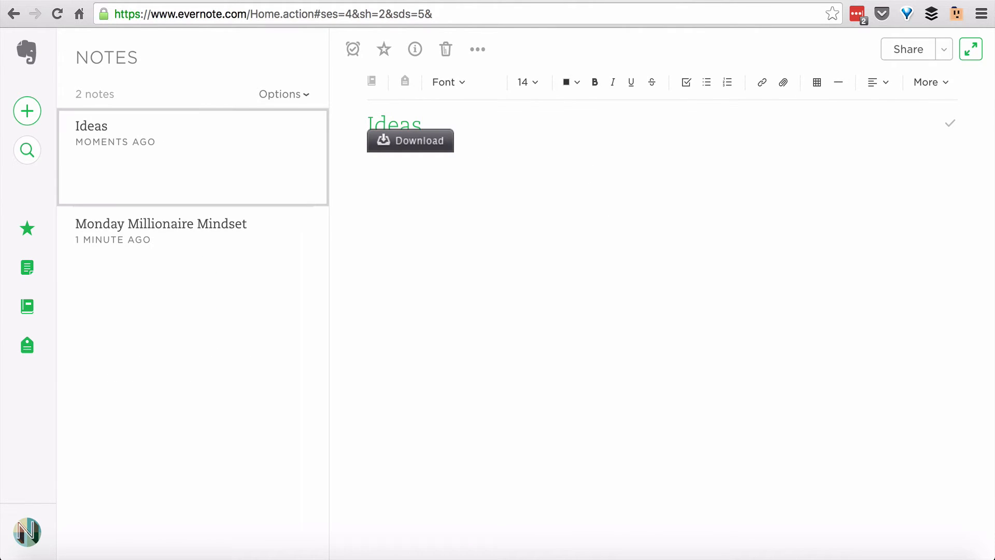
type("#Tablesaalt")
key("BackSpace")
key("BackSpace")
key("BackSpace")
type("lt")
View the Monday Millionaire Mindset note, reopen the Ideas note, and check the shortcuts before returning to the notes list
left_click(234, 250)
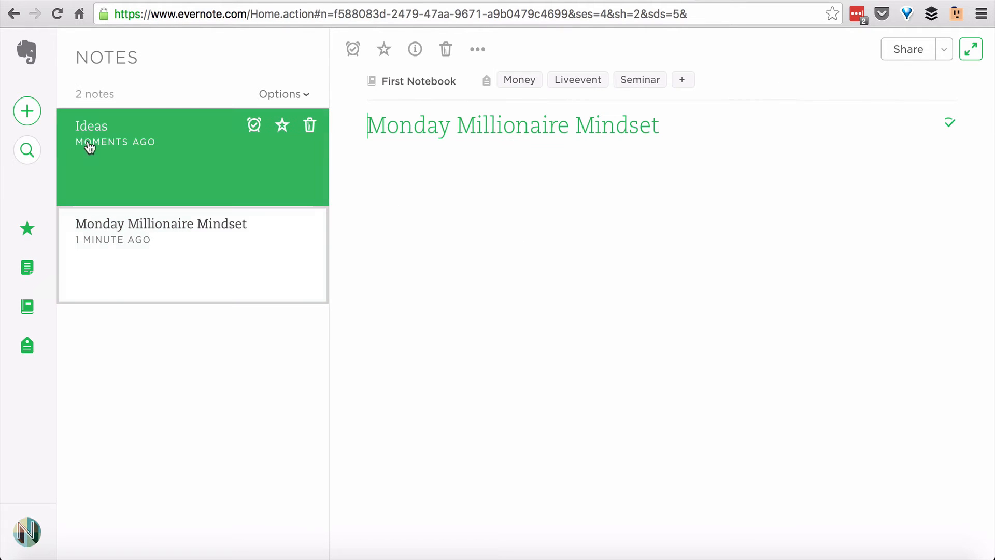
left_click(130, 147)
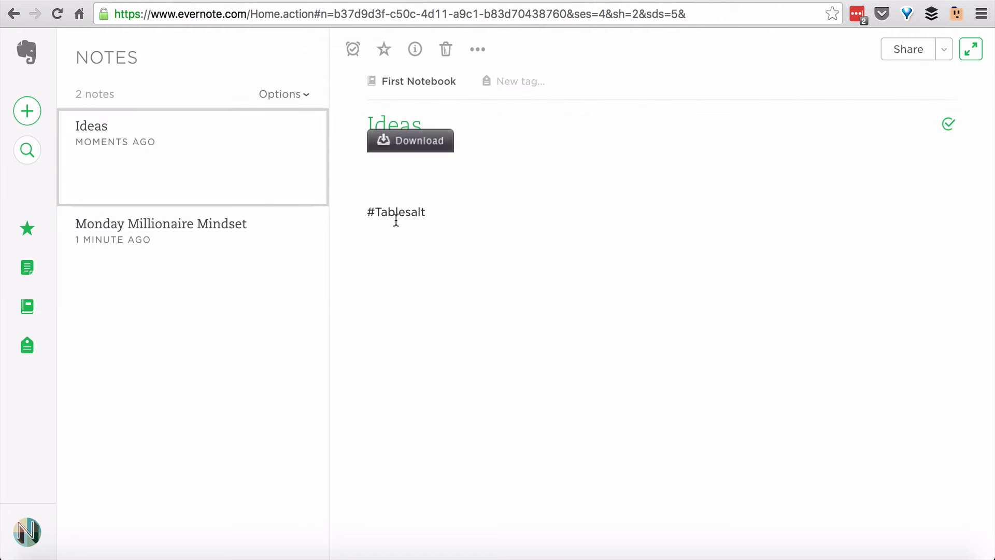
left_click(22, 231)
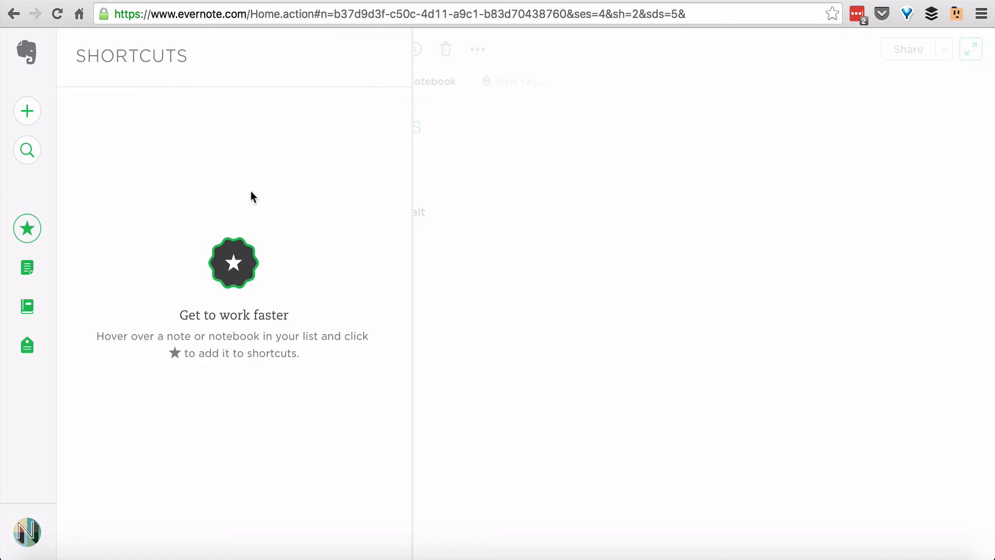
left_click(32, 235)
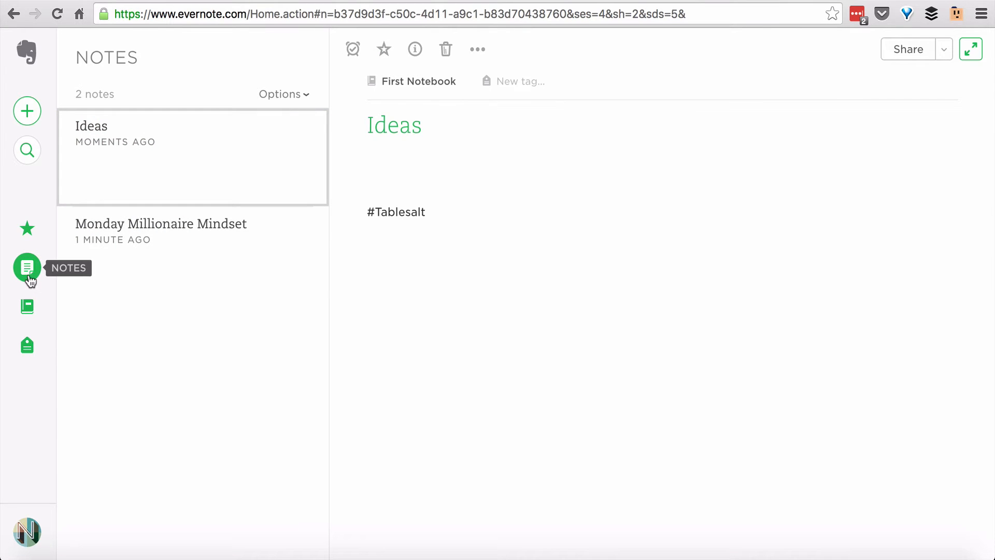
left_click(28, 275)
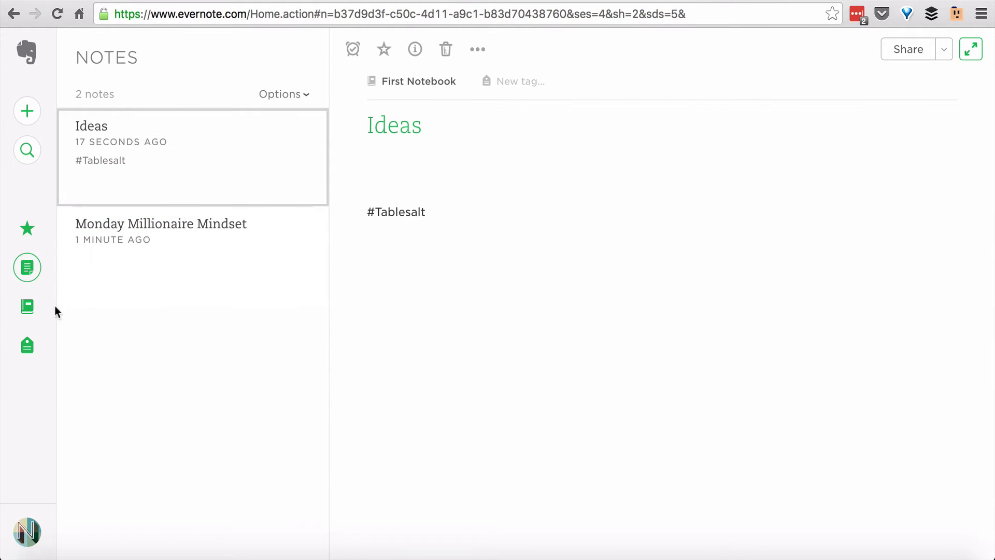
Create a new notebook titled "Fearless Millionaire Ideas"
left_click(27, 306)
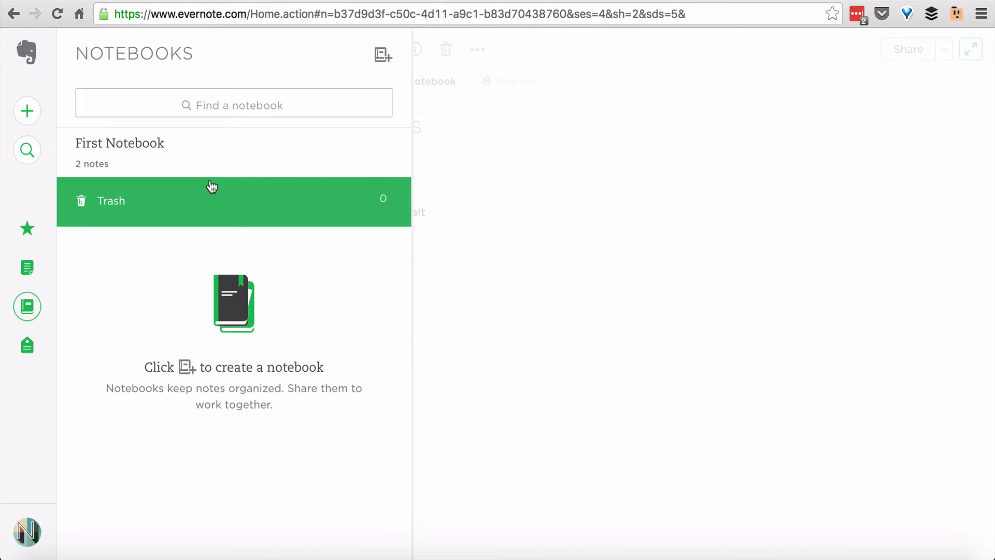
left_click(381, 60)
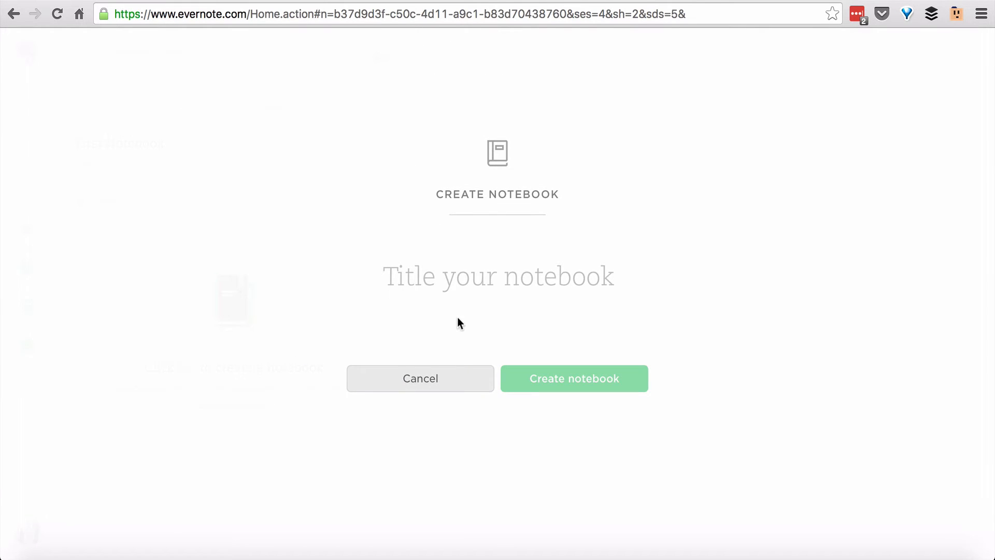
type("Fearless MI")
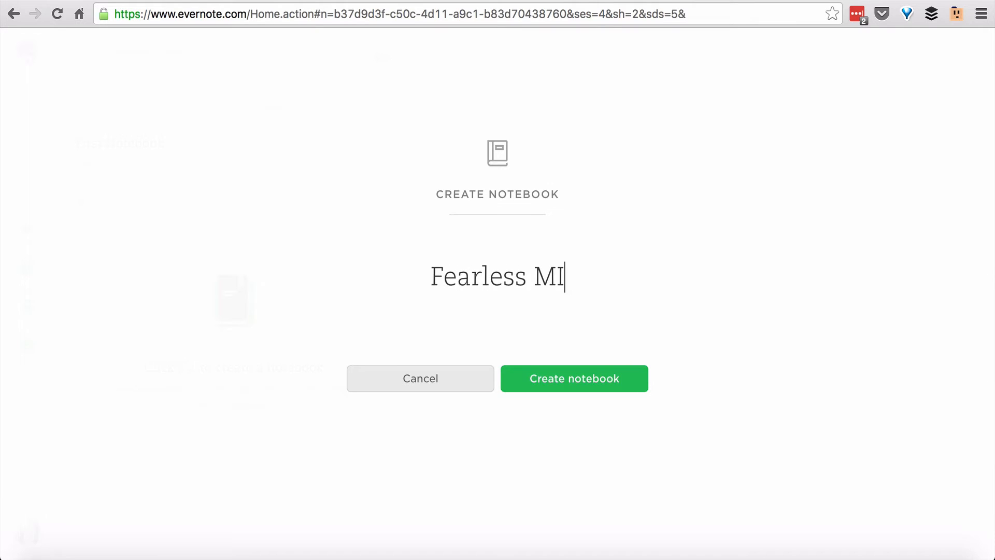
type("llio")
key("BackSpace")
key("BackSpace")
key("BackSpace")
type("llio")
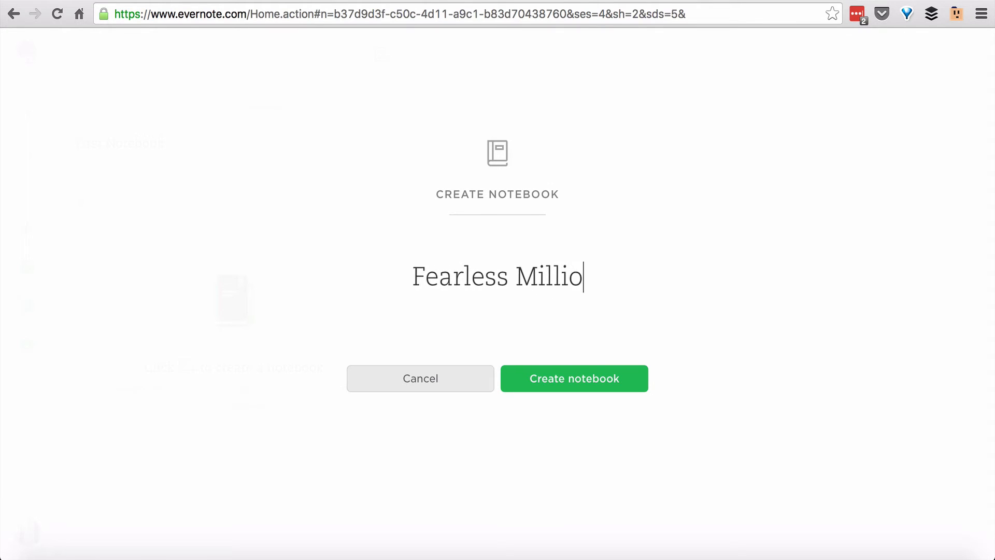
type("naire Ideas")
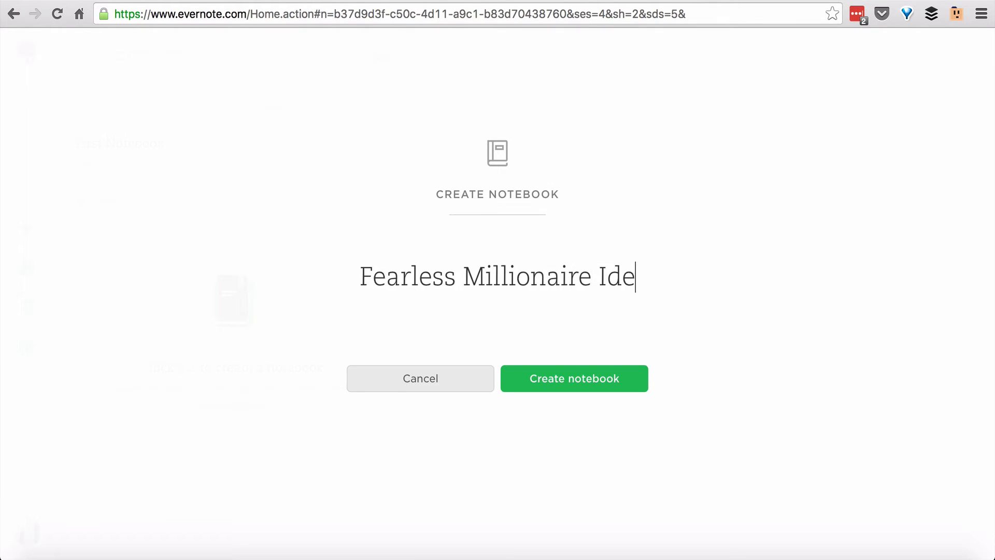
left_click(627, 373)
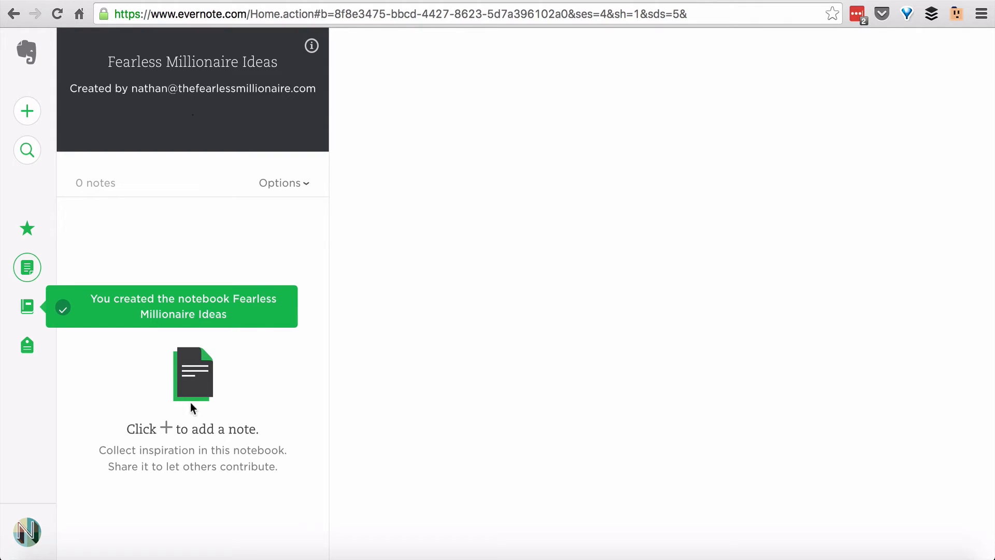
Return to all notes and view the tag list and the tag creation form without creating a tag
left_click(27, 267)
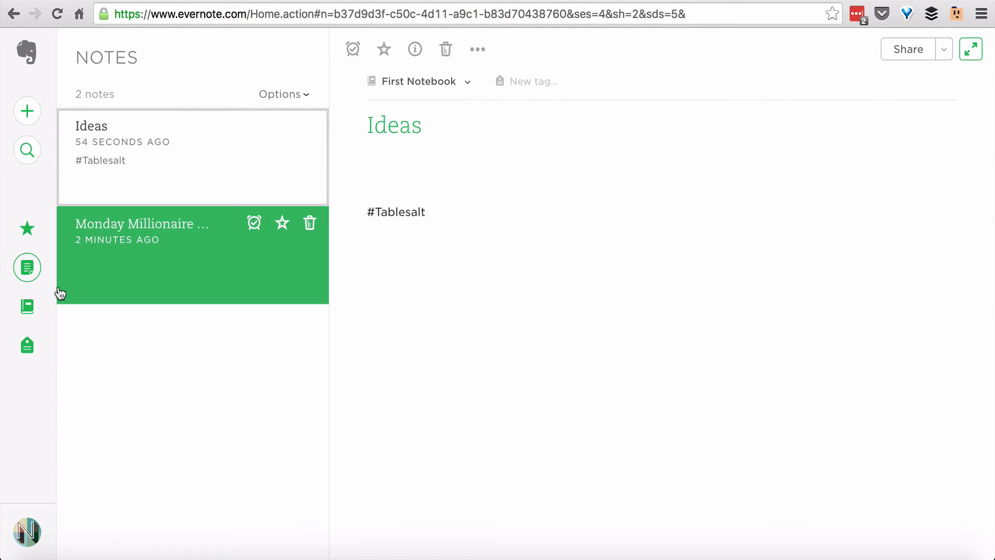
left_click(26, 345)
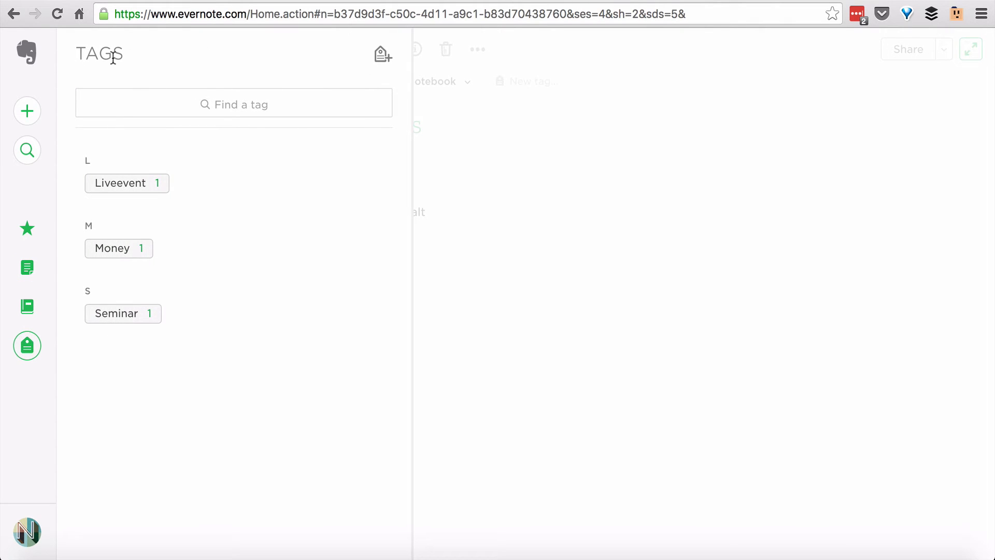
left_click(211, 92)
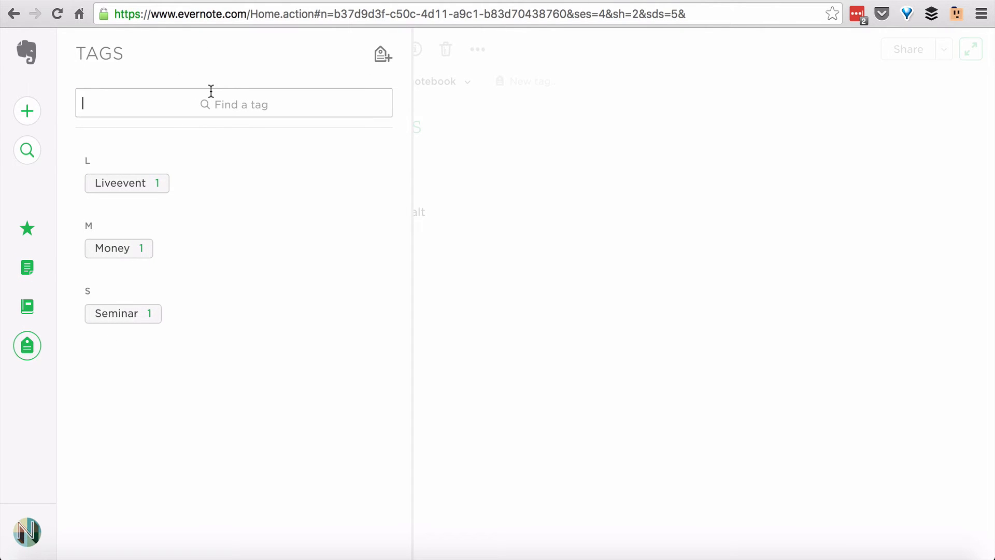
left_click(381, 53)
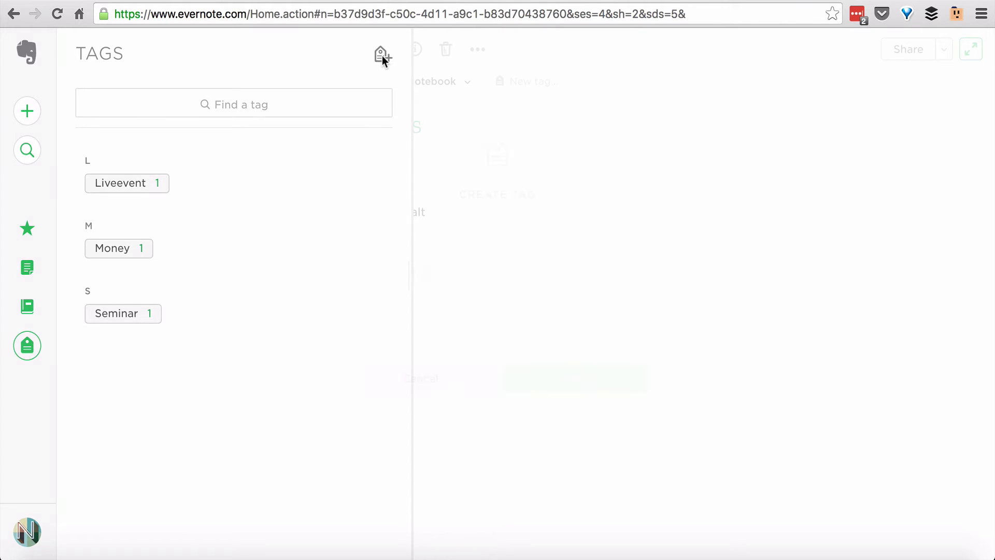
left_click(430, 376)
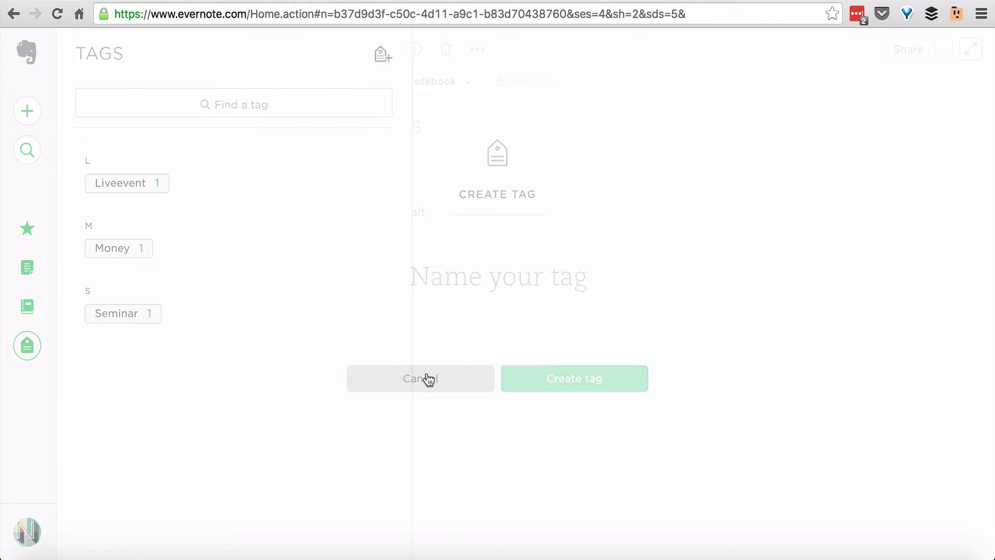
View the notes tagged Money, return to the tag list, and create a new tag named "Private Money"
left_click(106, 257)
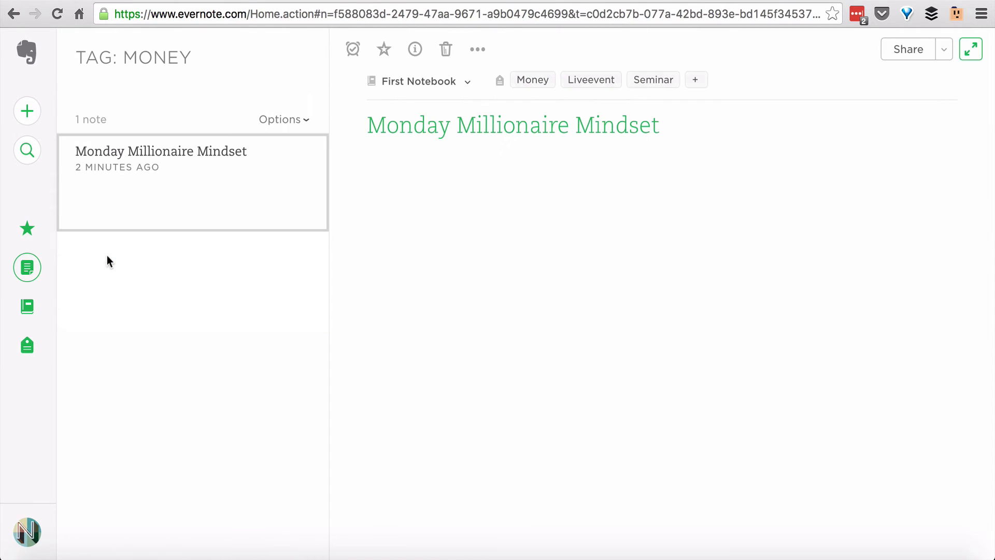
left_click(32, 347)
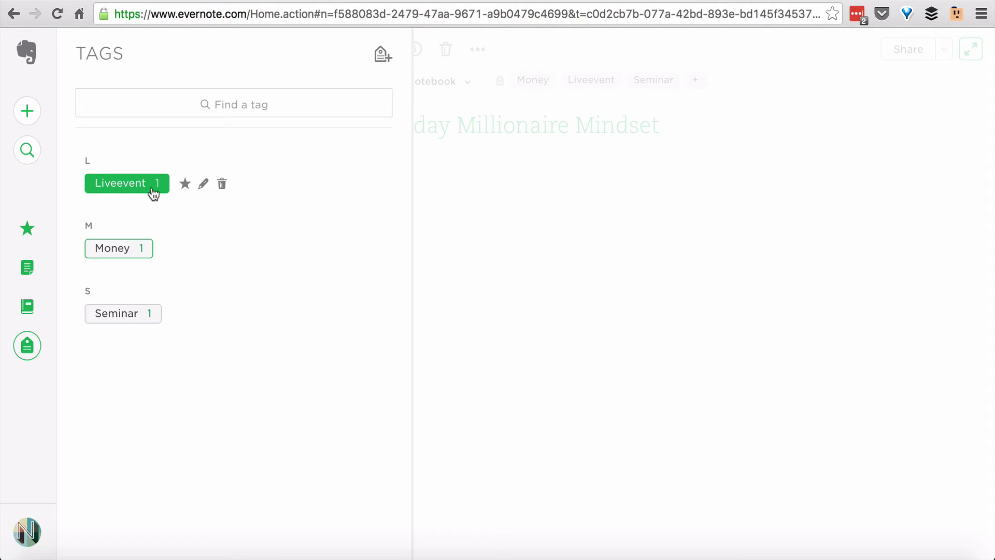
left_click(377, 59)
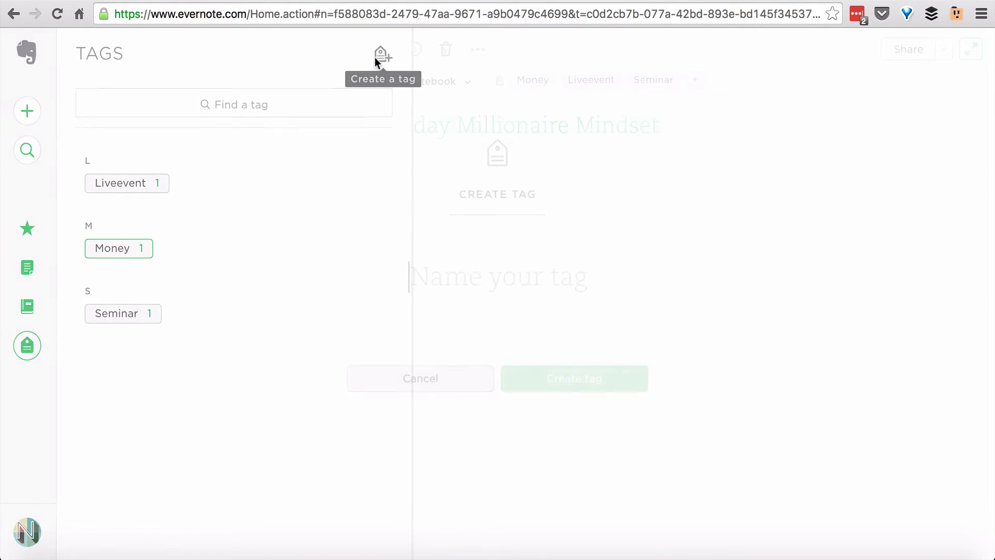
type("Pri")
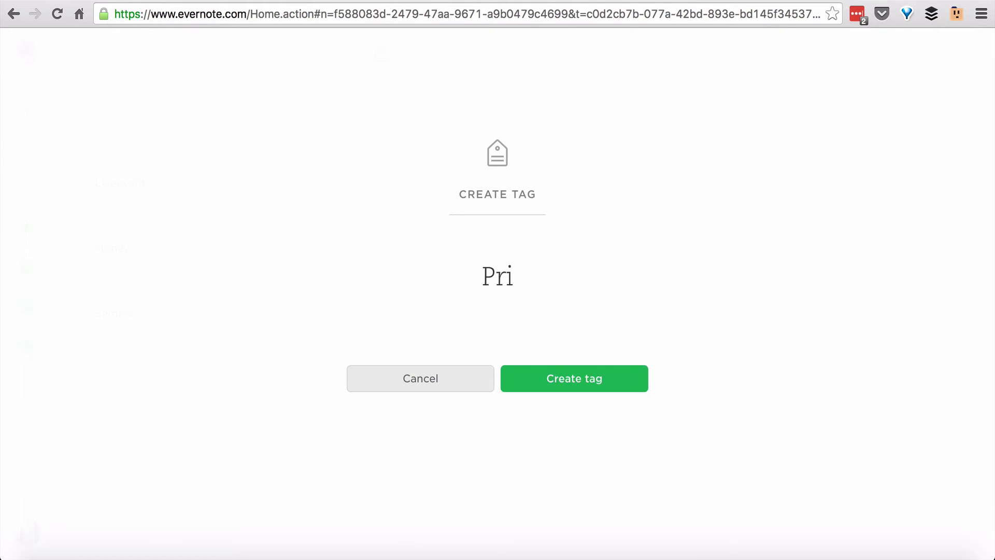
type("vate Money")
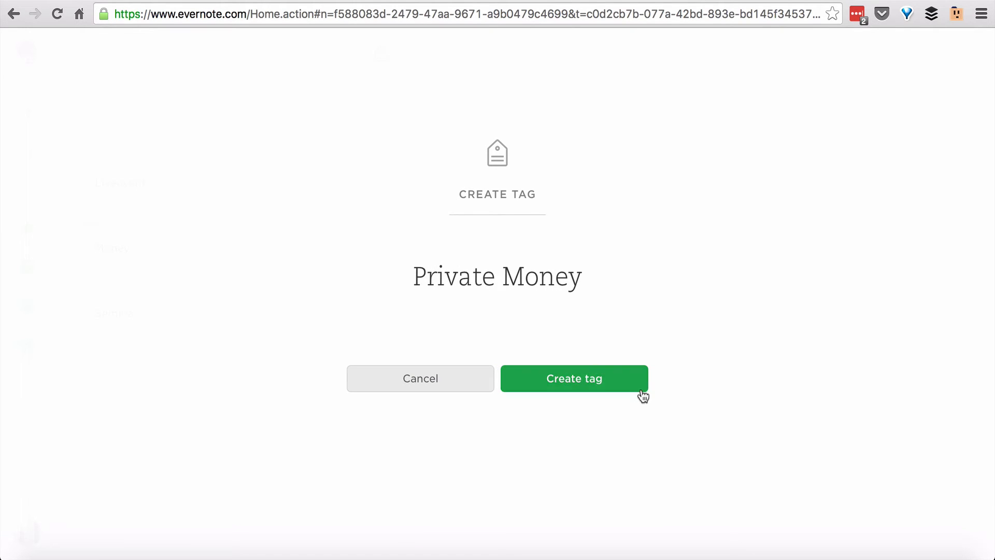
left_click(605, 376)
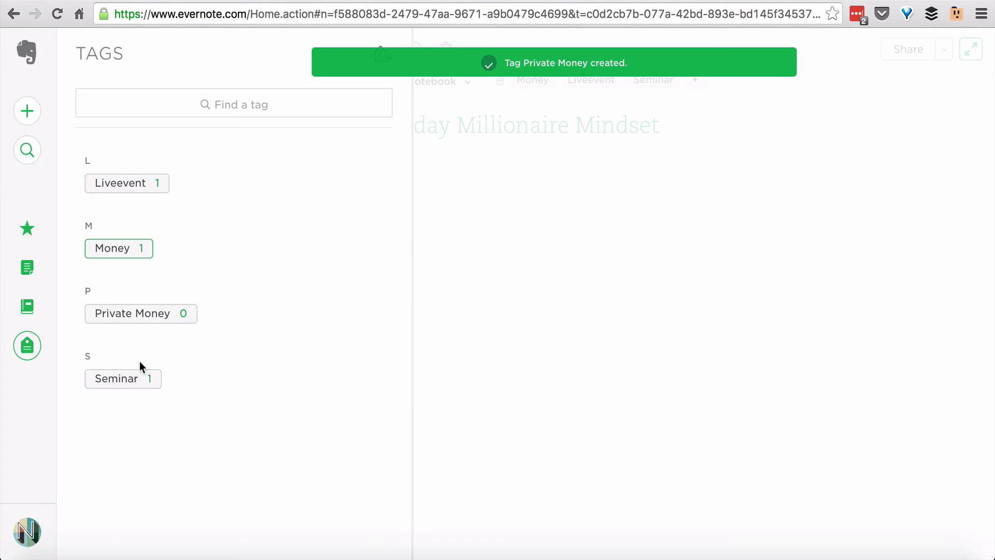
View the notes tagged Seminar and return to the tag list to look over the tags
mouse_move(182, 318)
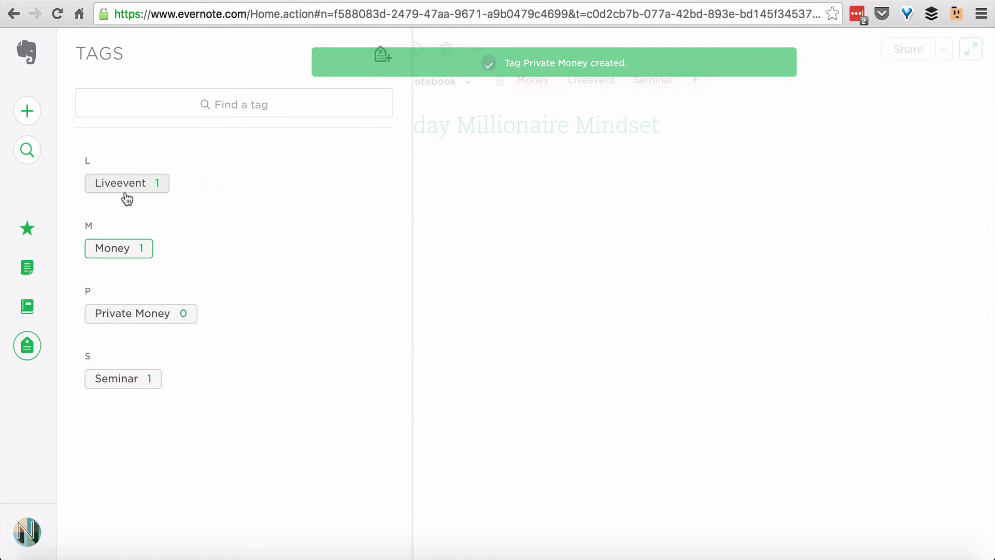
left_click(125, 386)
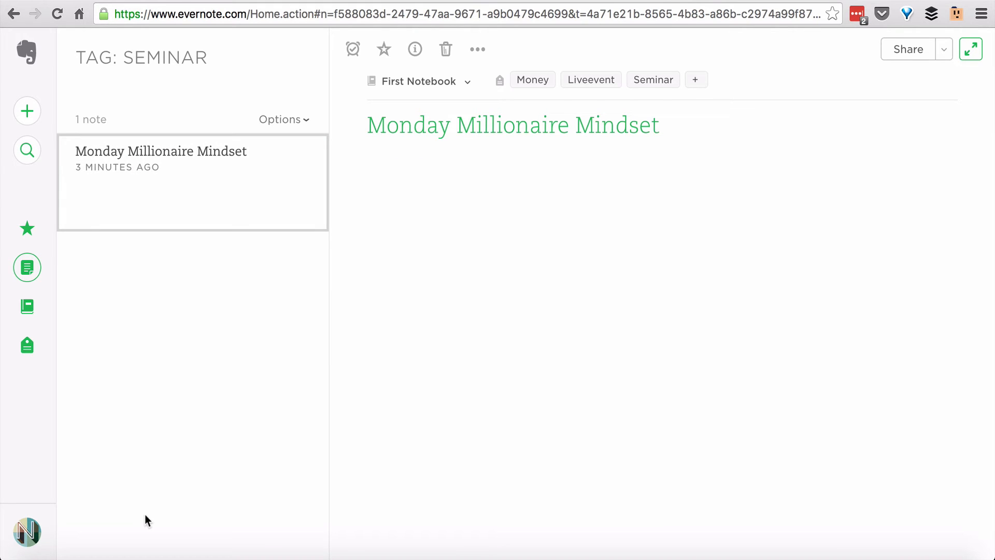
left_click(27, 345)
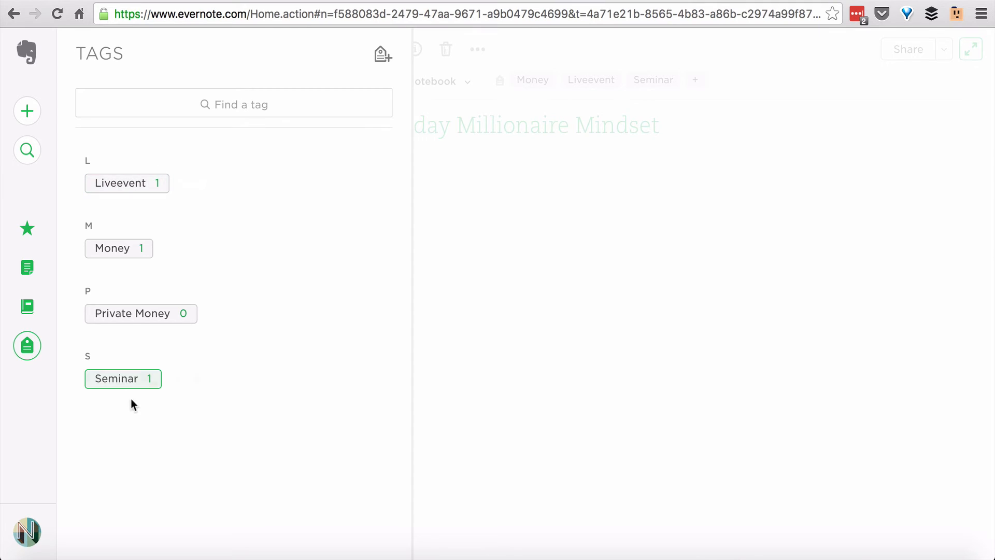
left_click(145, 193)
Search the notes in all your notebooks for "tablesalt"
left_click(37, 154)
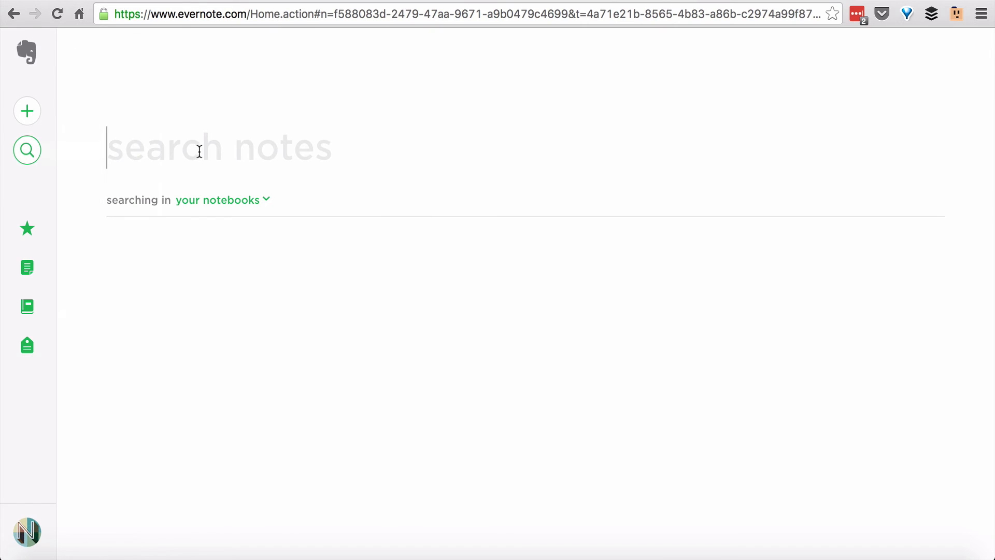
type("tablesale")
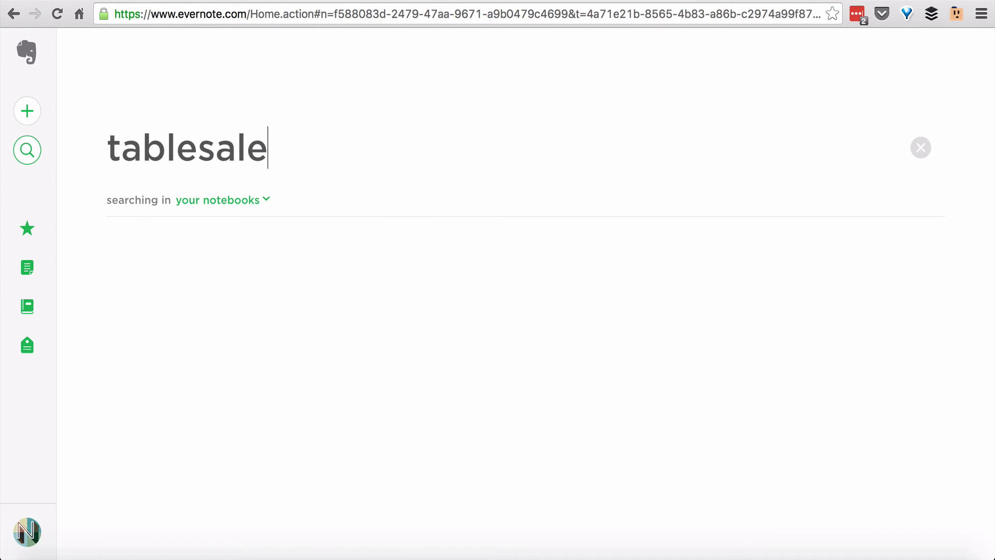
key("Return")
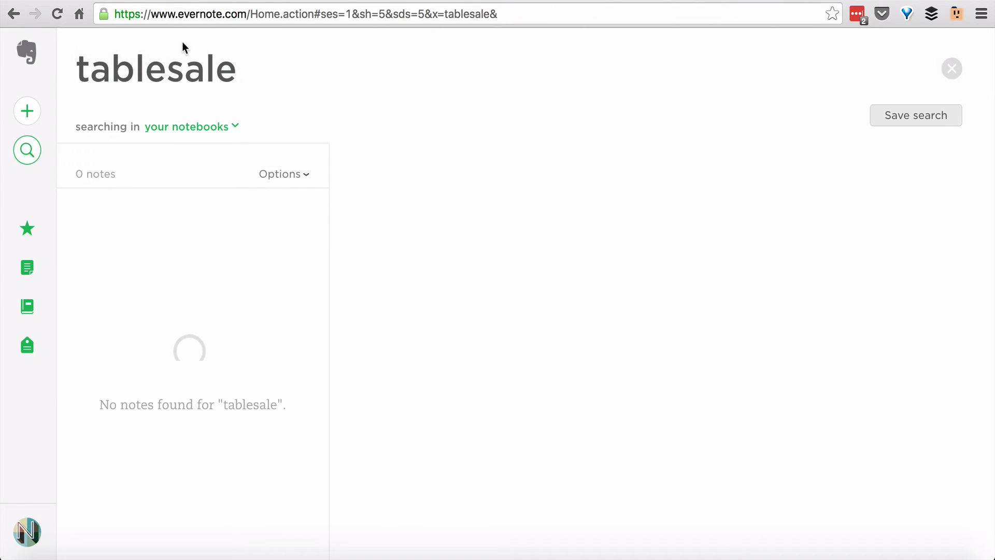
key("BackSpace")
type("t")
key("Return")
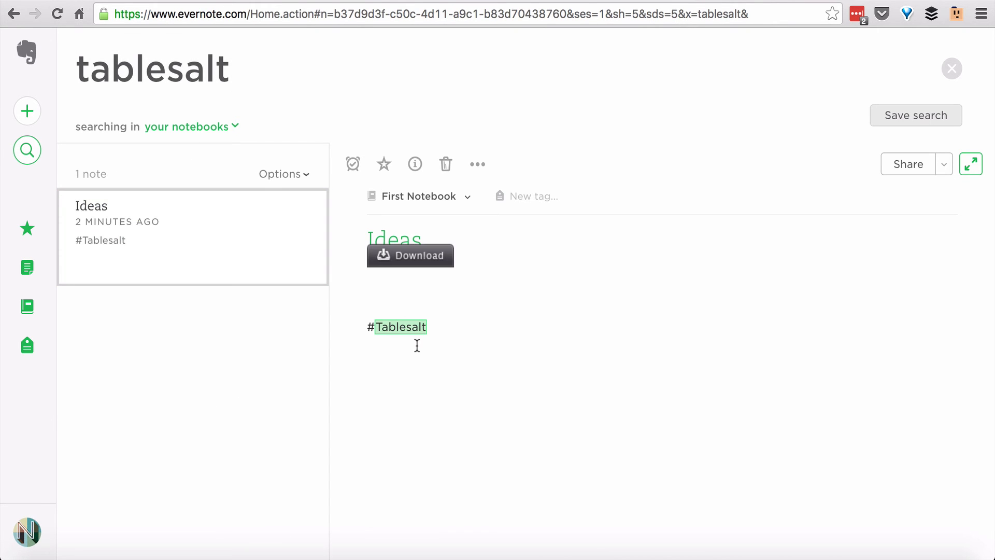
Examine the #Tablesalt text in the Ideas note, check the notebook and tag lists, and return to the search
left_click(503, 414)
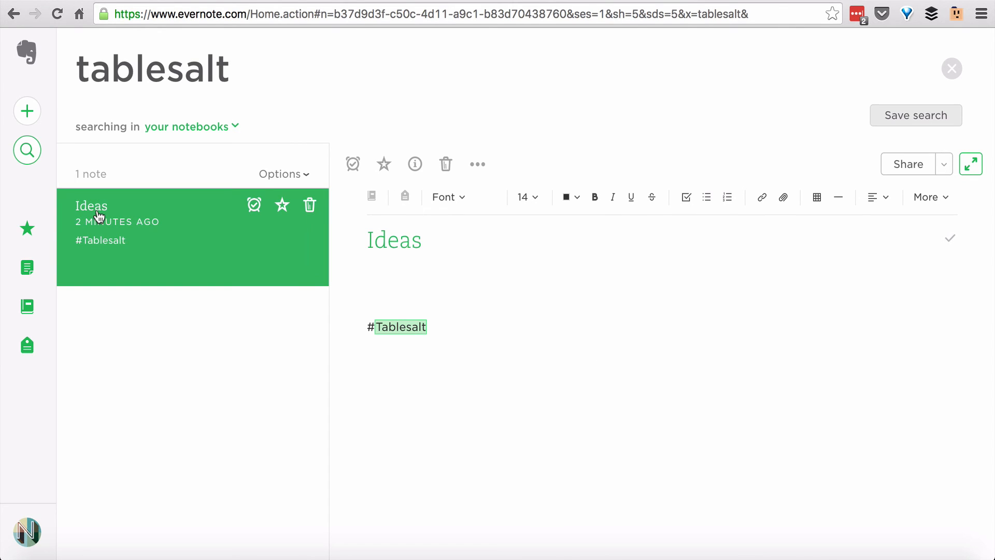
left_click(371, 334)
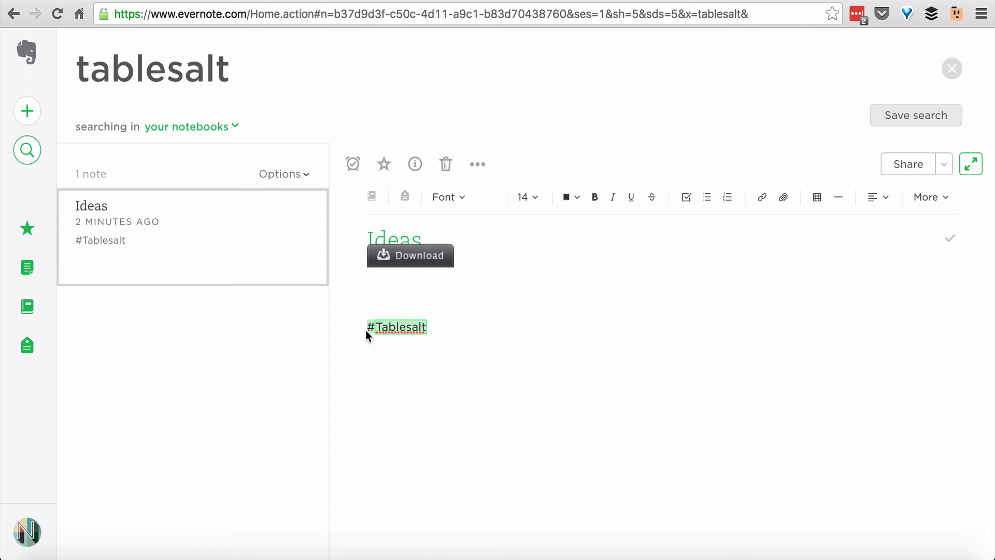
left_click(443, 334)
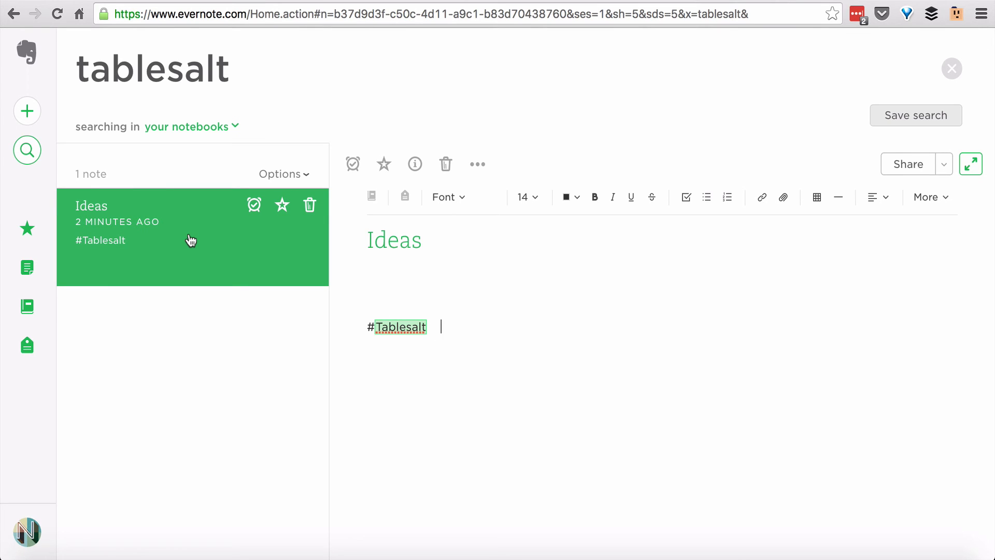
left_click(26, 306)
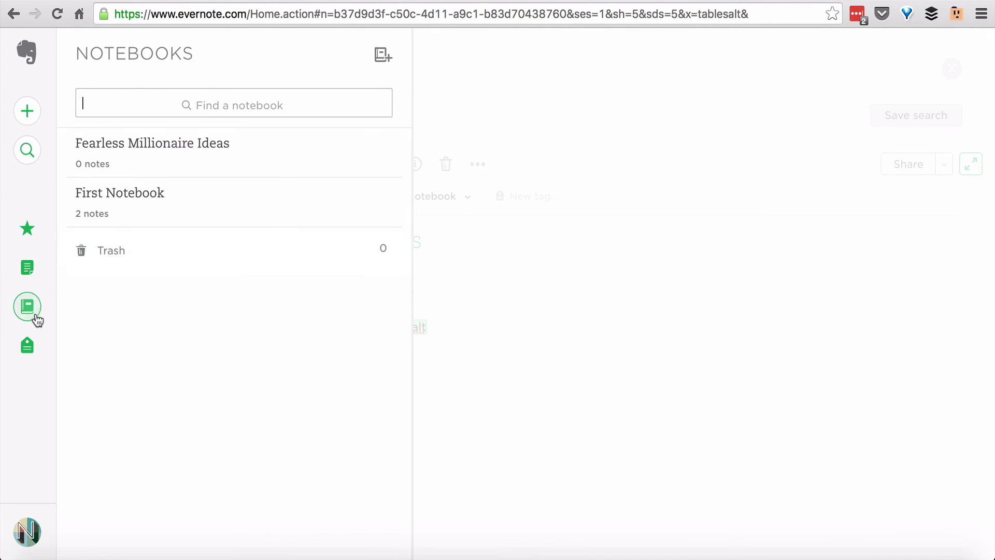
left_click(27, 345)
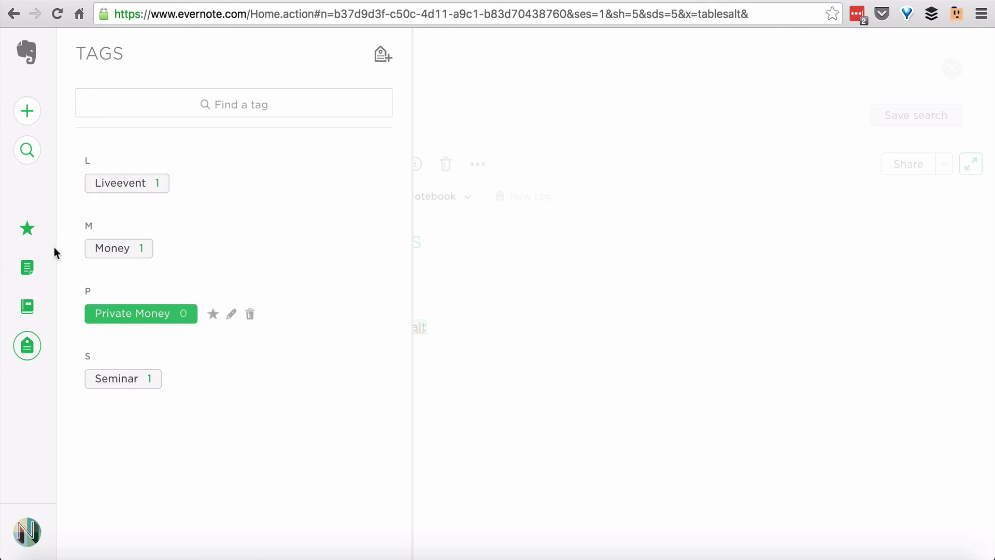
left_click(44, 153)
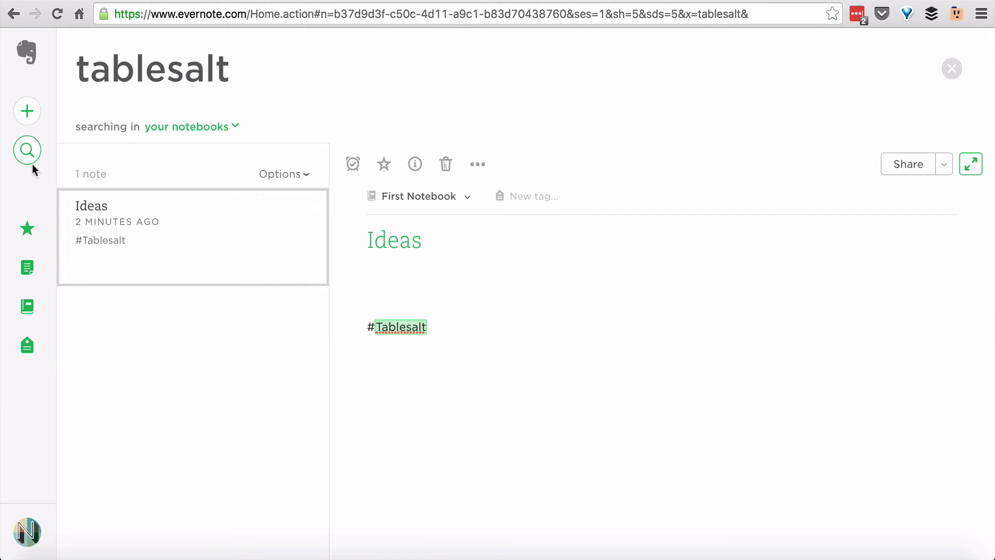
Create a new note in First Notebook titled "New Note"
left_click(27, 111)
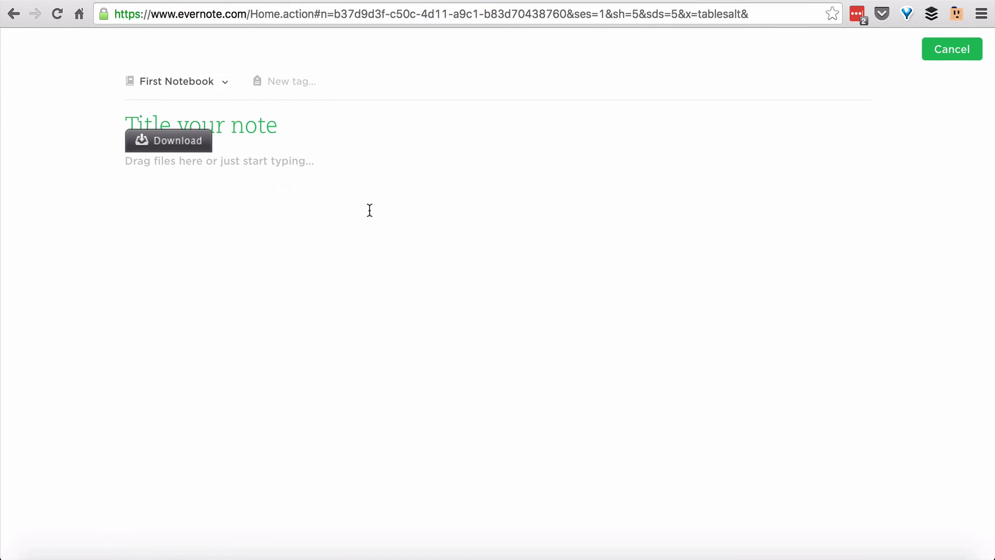
type("New ")
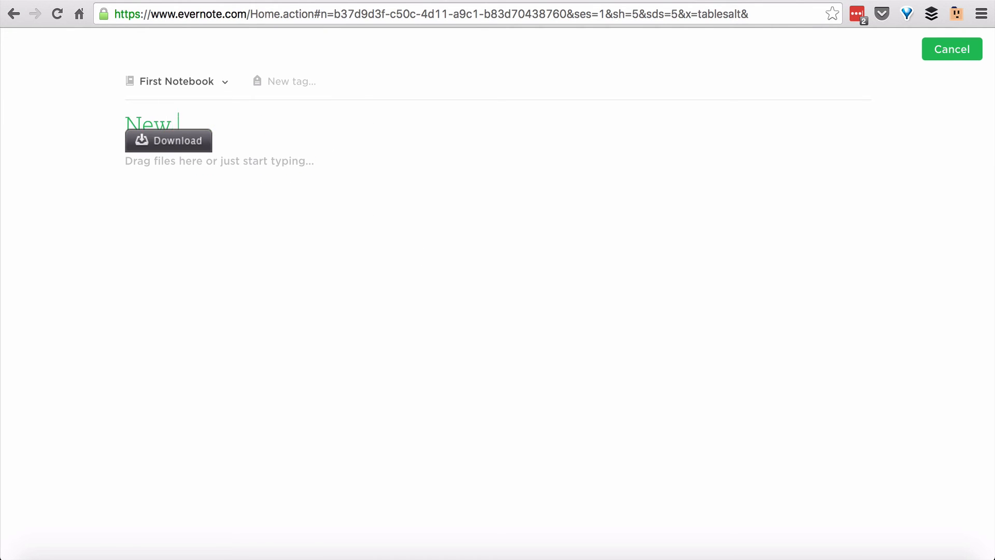
type("Note")
left_click(409, 295)
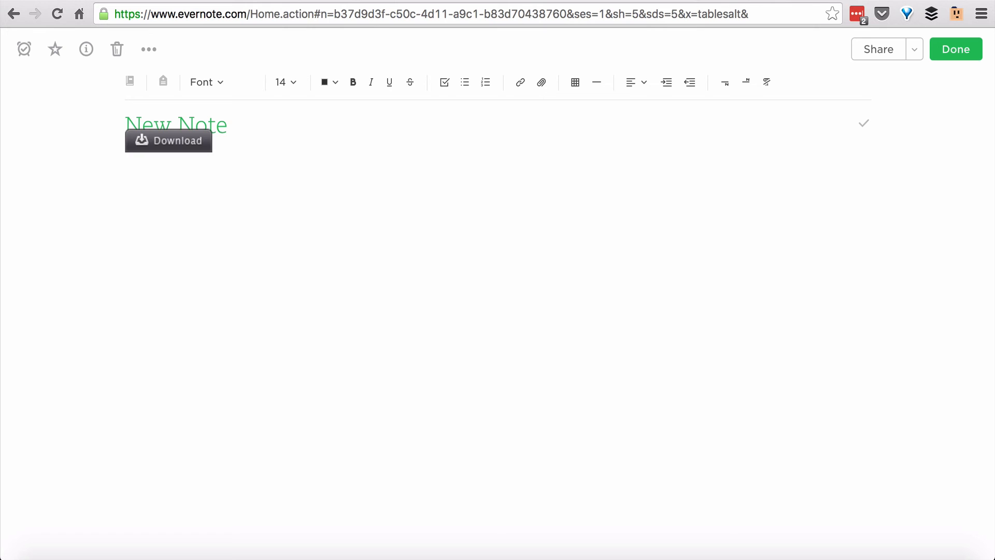
Enter "Apple" and "iphone" on separate lines in the note's body and finish editing
type("Maj")
key("BackSpace")
key("BackSpace")
key("BackSpace")
type("Apple ")
type("ip")
type("h")
type("one")
key("Return")
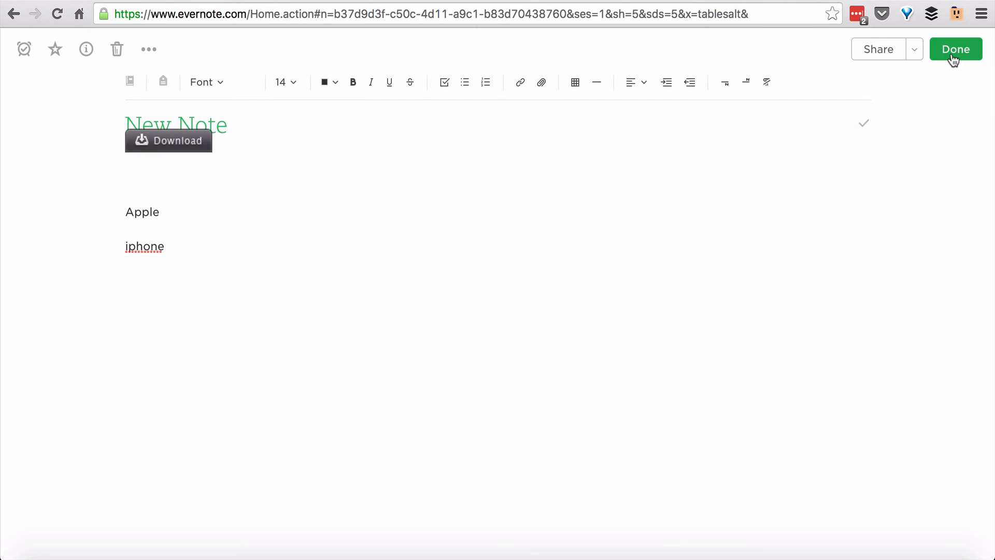
left_click(952, 56)
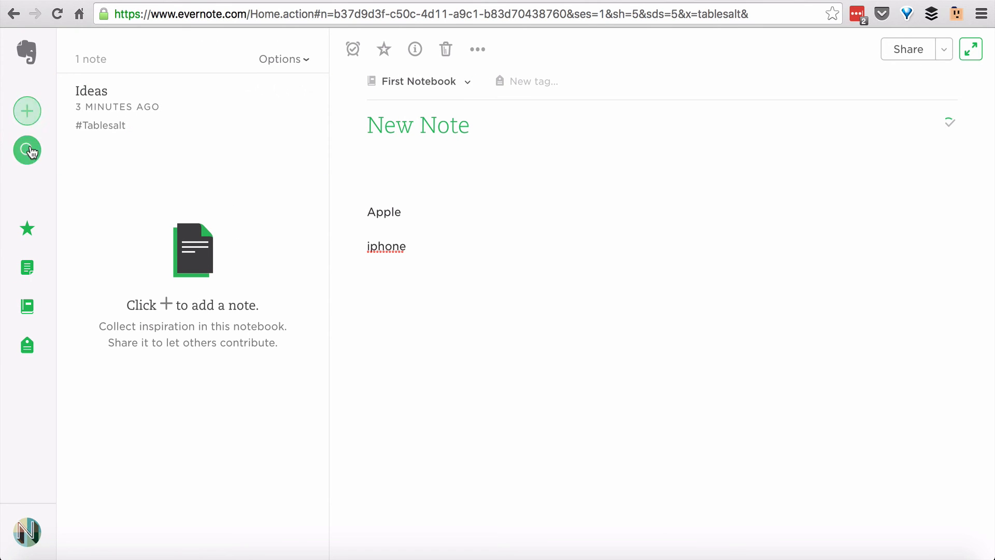
Open First Notebook, search within it for "apple", and select the note titled New Note in the results
left_click(27, 306)
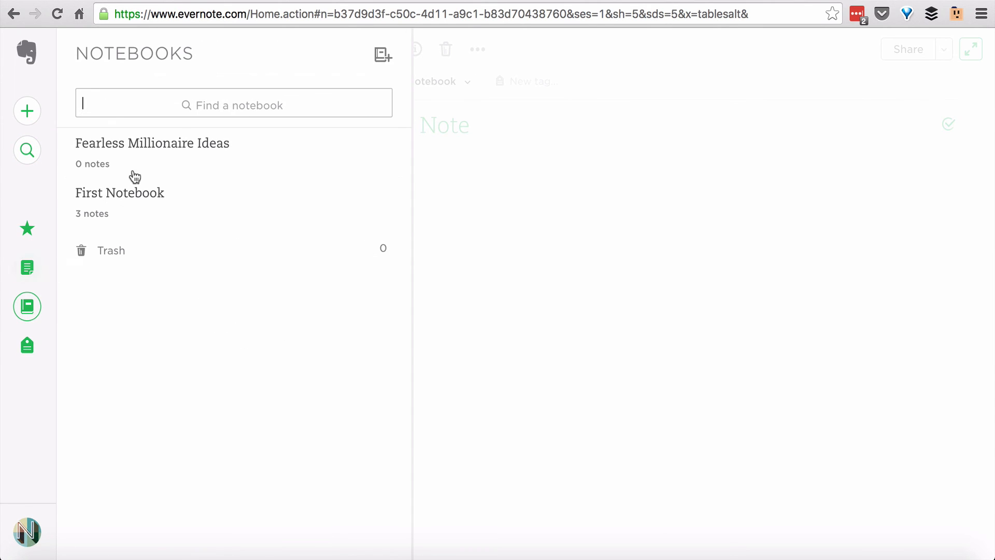
left_click(173, 193)
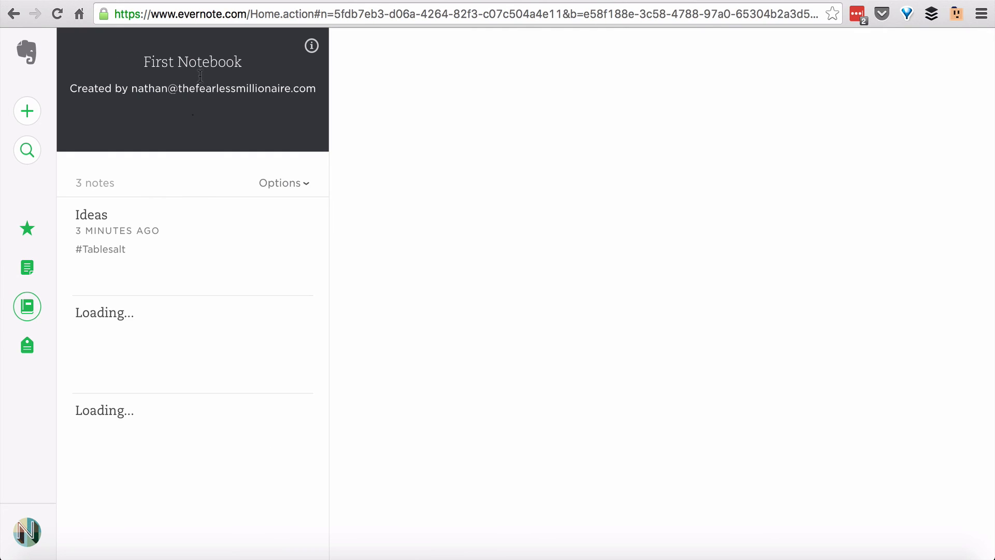
left_click(18, 155)
type("a")
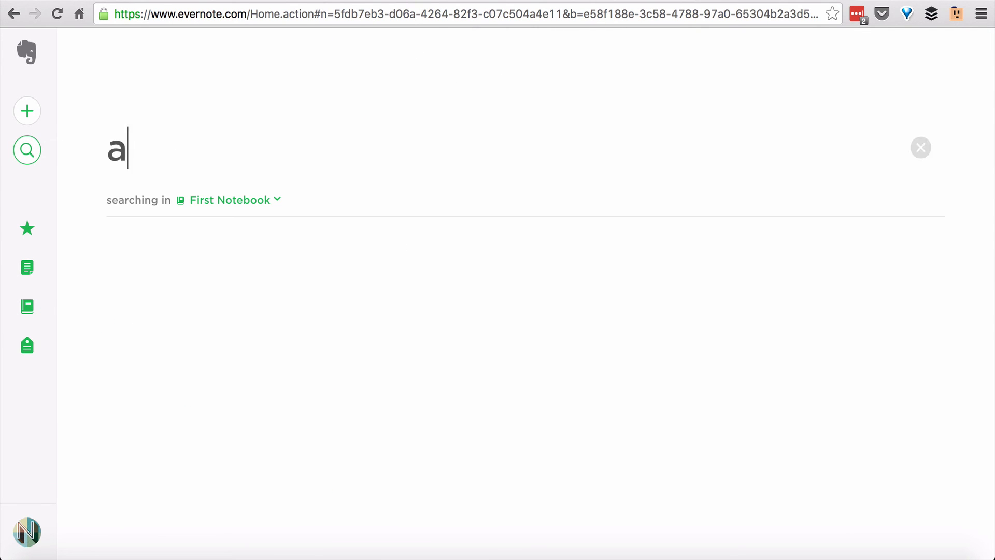
type("pple")
key("Return")
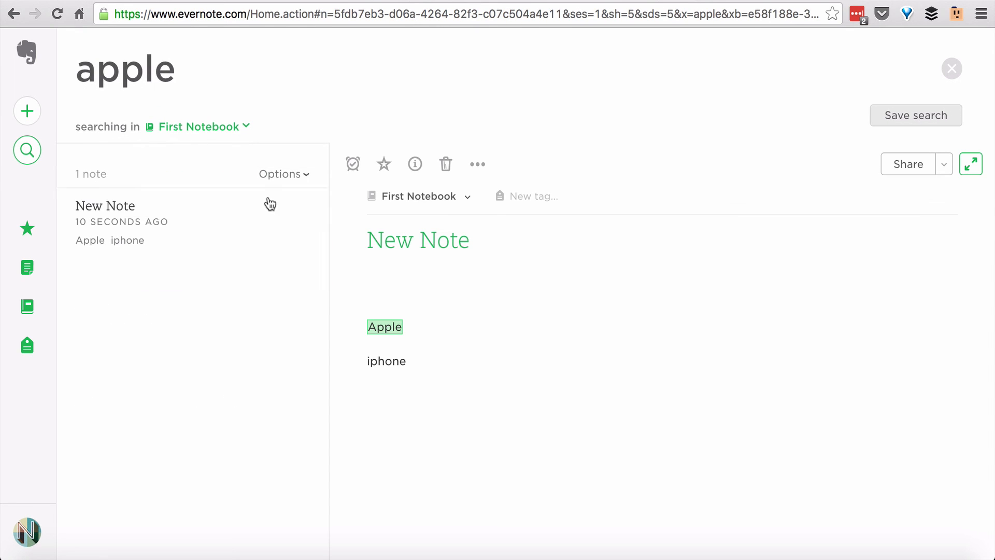
left_click(313, 266)
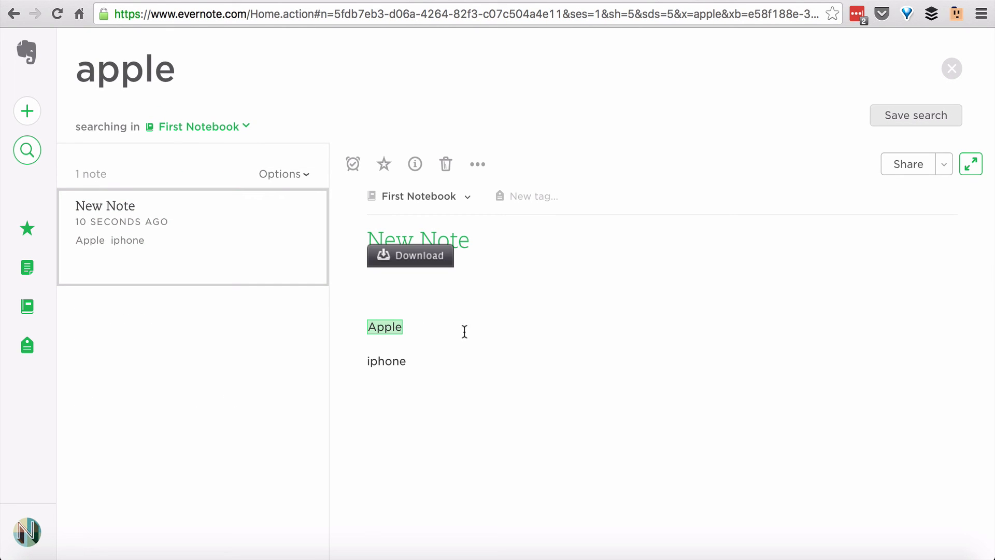